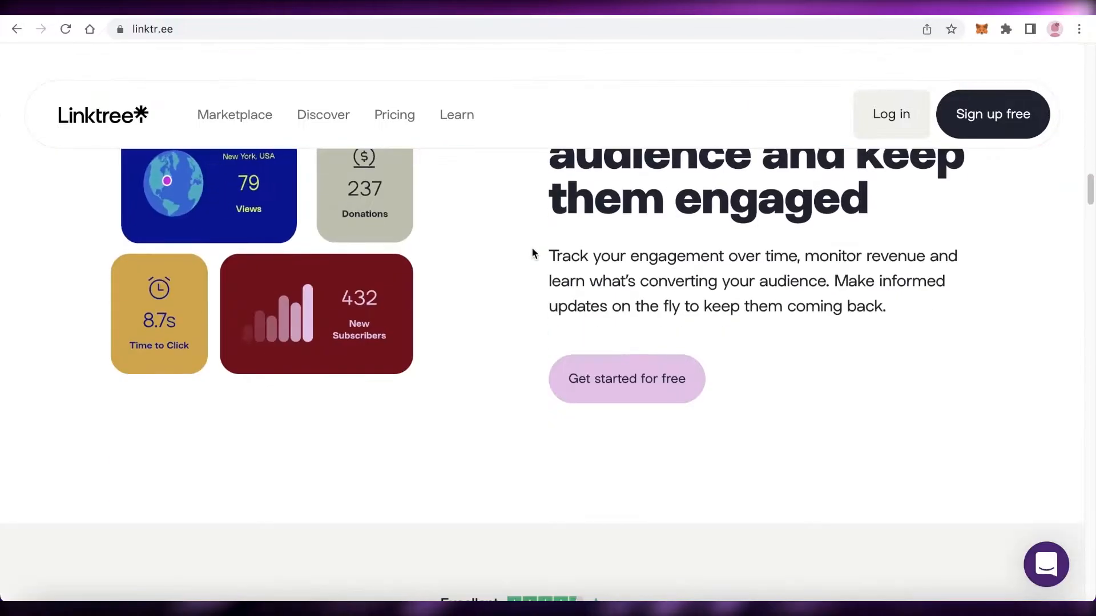
Look through the feature sections, plan highlights and creator testimonial on the Linktree homepage
scroll(532, 253, "down", 10)
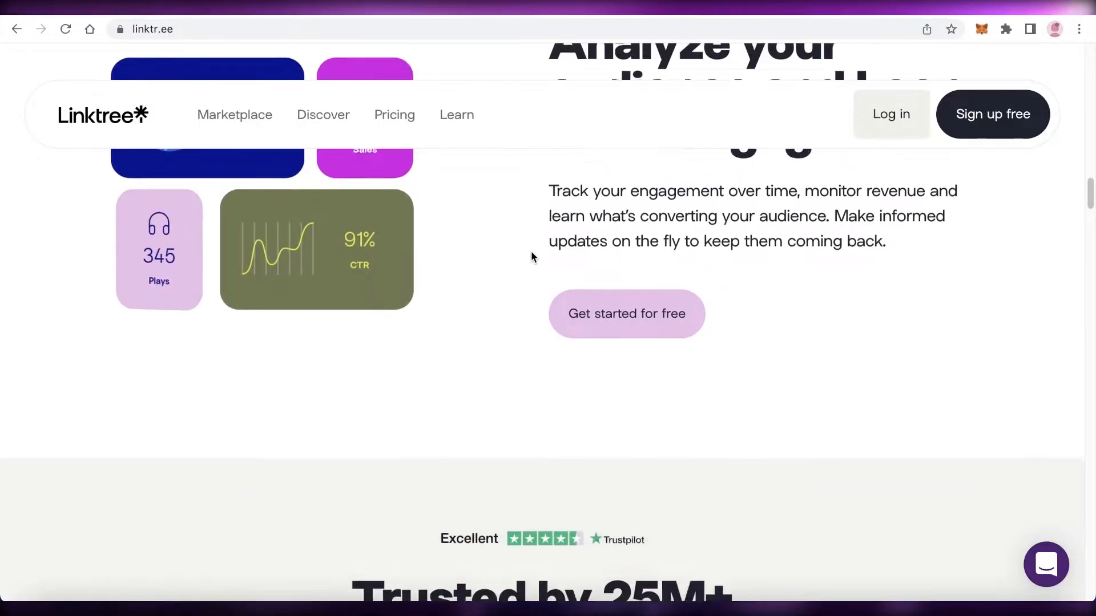
scroll(529, 258, "down", 12)
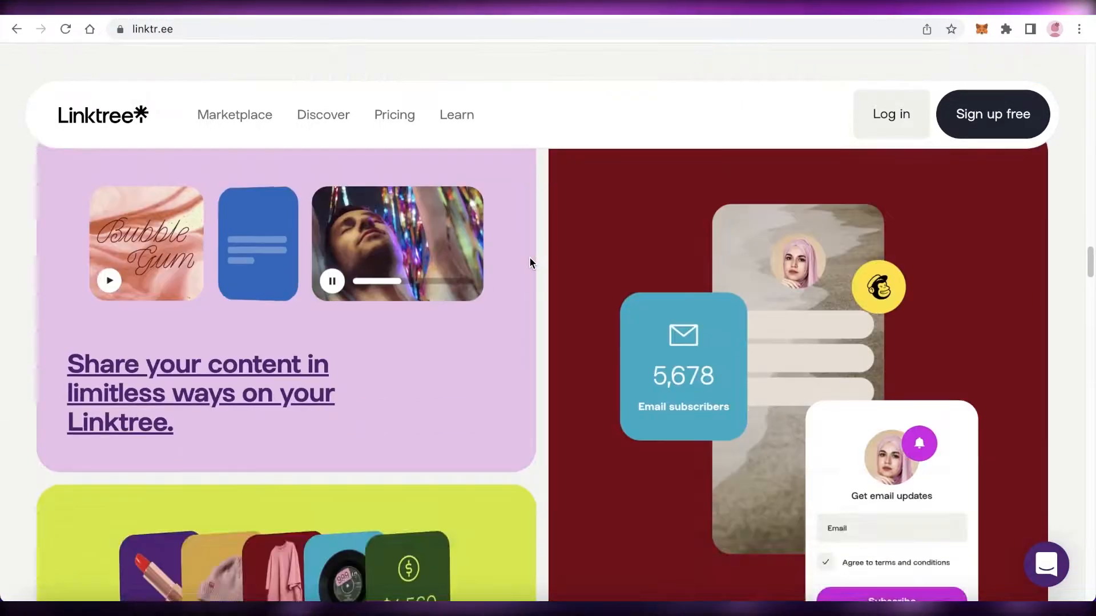
scroll(530, 258, "down", 2)
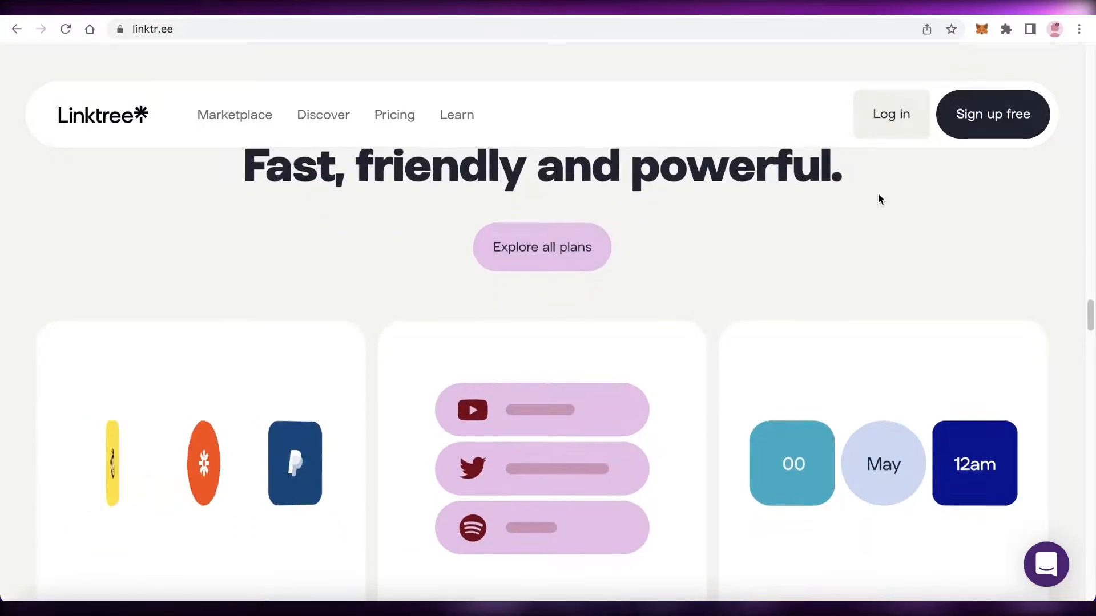
scroll(879, 195, "down", 2)
scroll(879, 196, "down", 8)
scroll(879, 199, "down", 10)
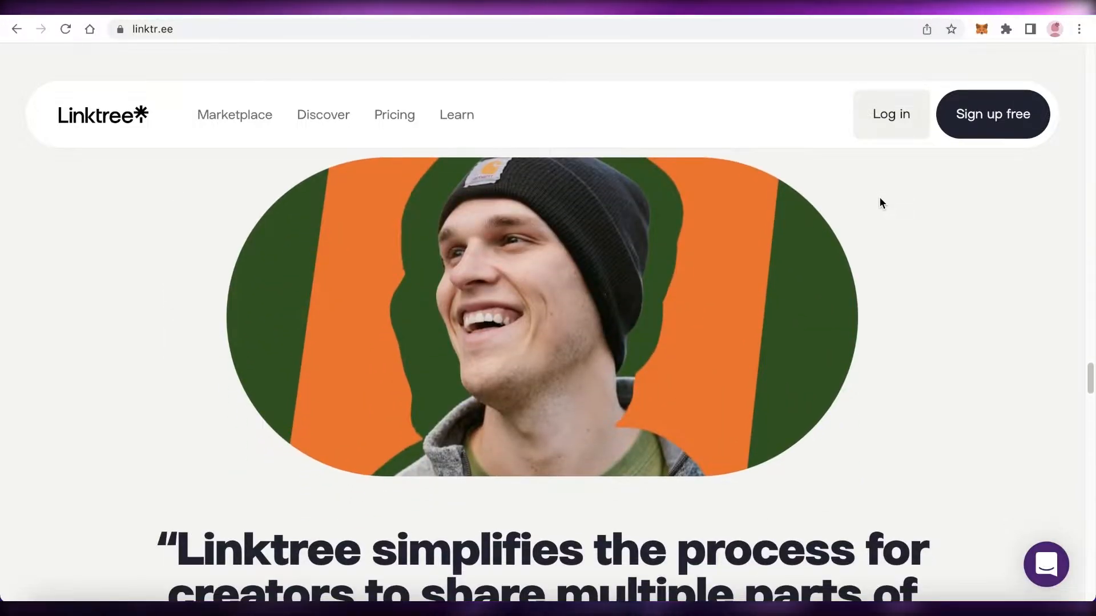
scroll(879, 204, "down", 17)
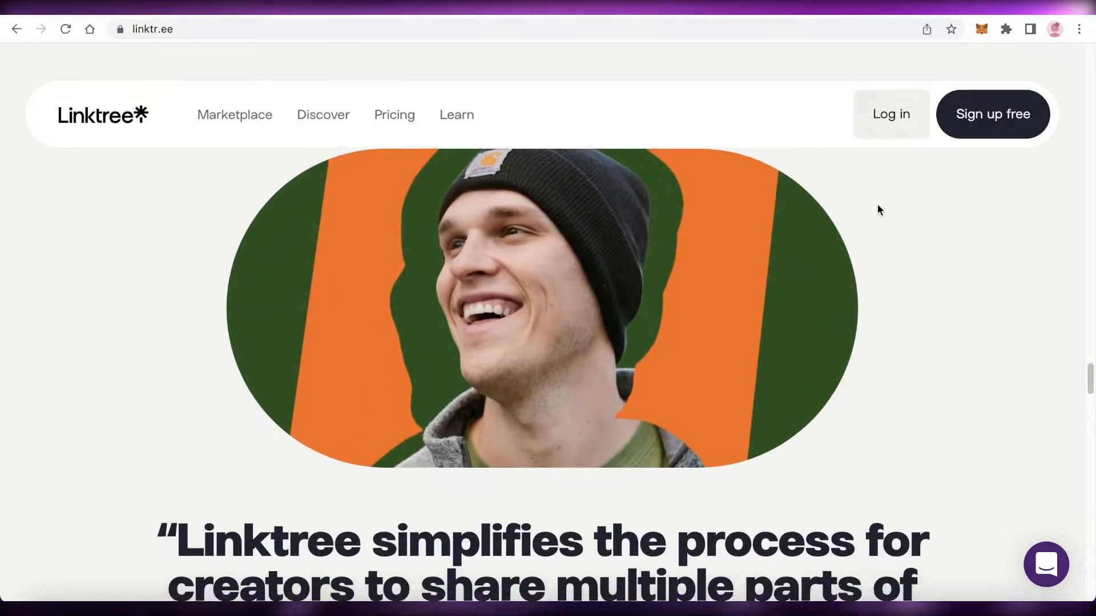
scroll(872, 221, "down", 2)
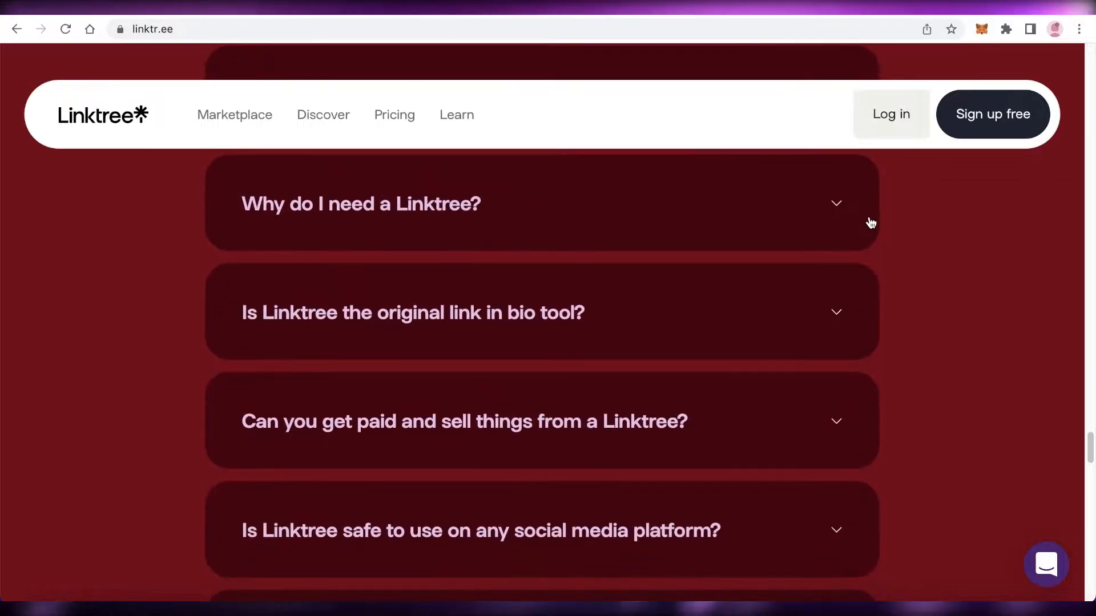
Expand the FAQ answers for "What is a Linktree?" and "What is Linktree used for?" and read them
scroll(874, 224, "up", 6)
left_click(719, 341)
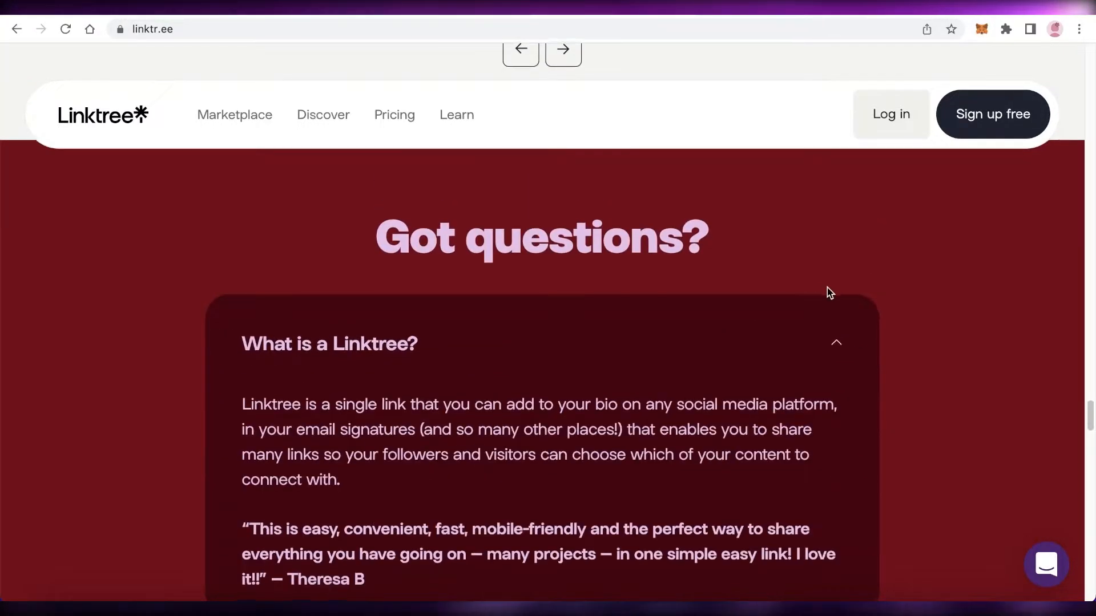
scroll(827, 289, "down", 8)
scroll(799, 289, "up", 9)
scroll(850, 289, "up", 1)
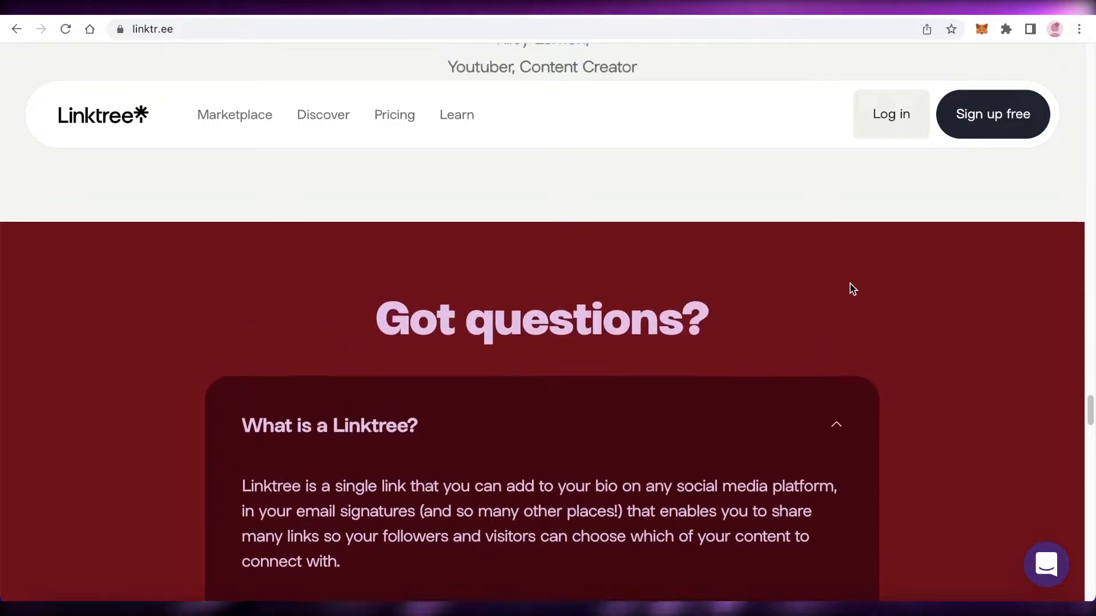
scroll(851, 288, "down", 3)
scroll(850, 289, "up", 8)
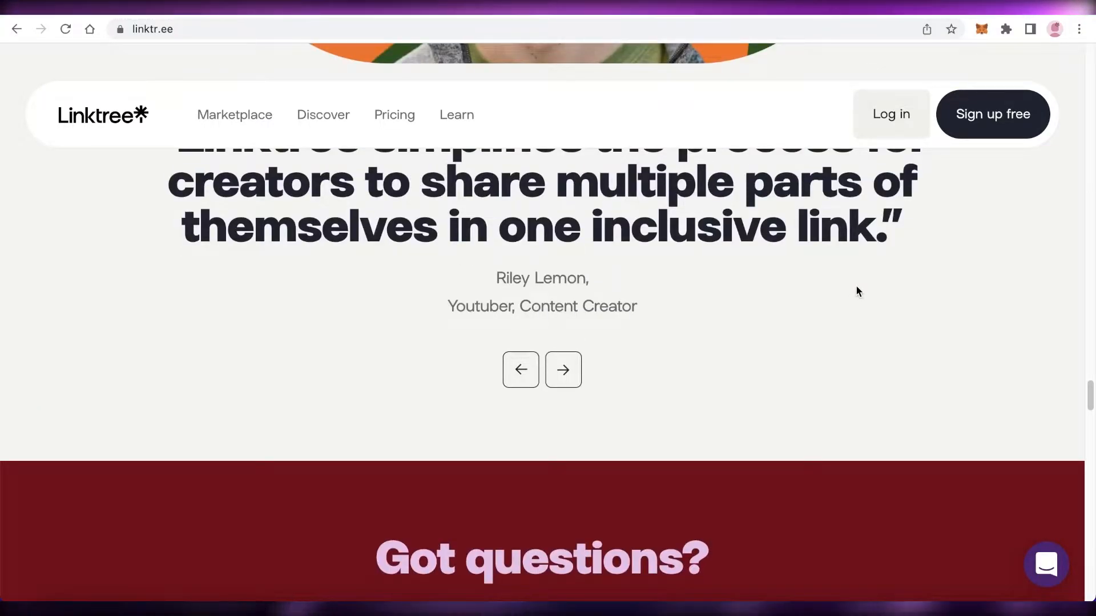
scroll(855, 288, "down", 8)
left_click(631, 500)
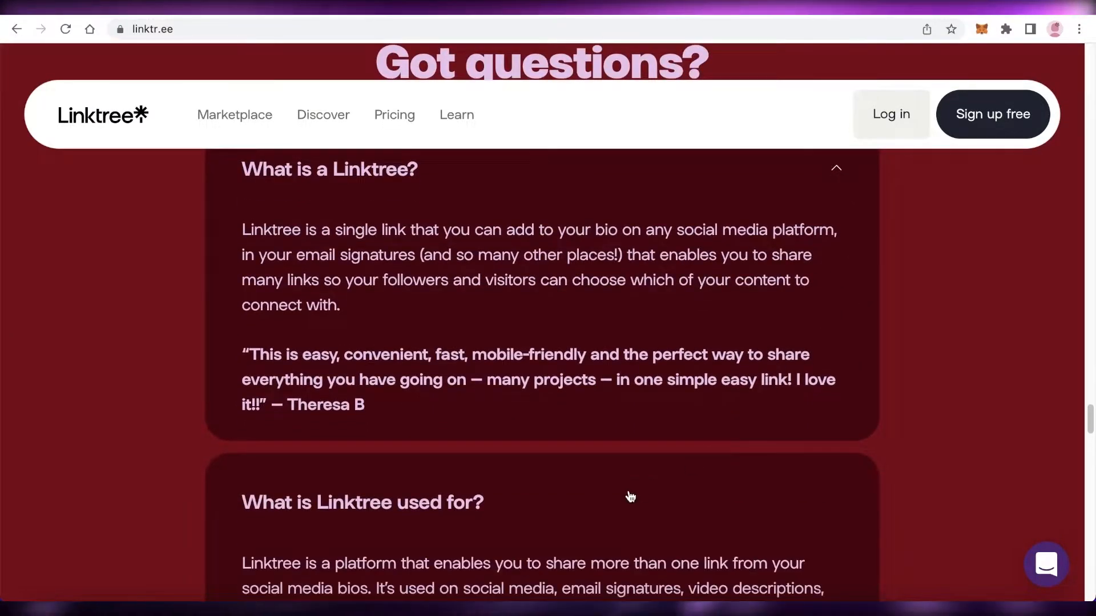
scroll(971, 252, "down", 3)
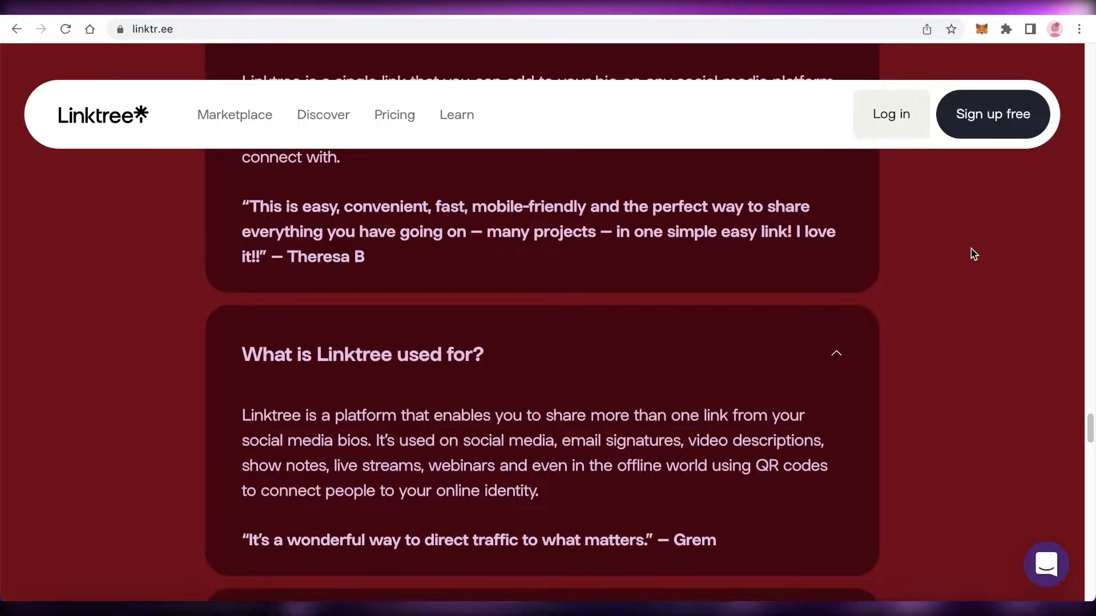
scroll(974, 247, "down", 1)
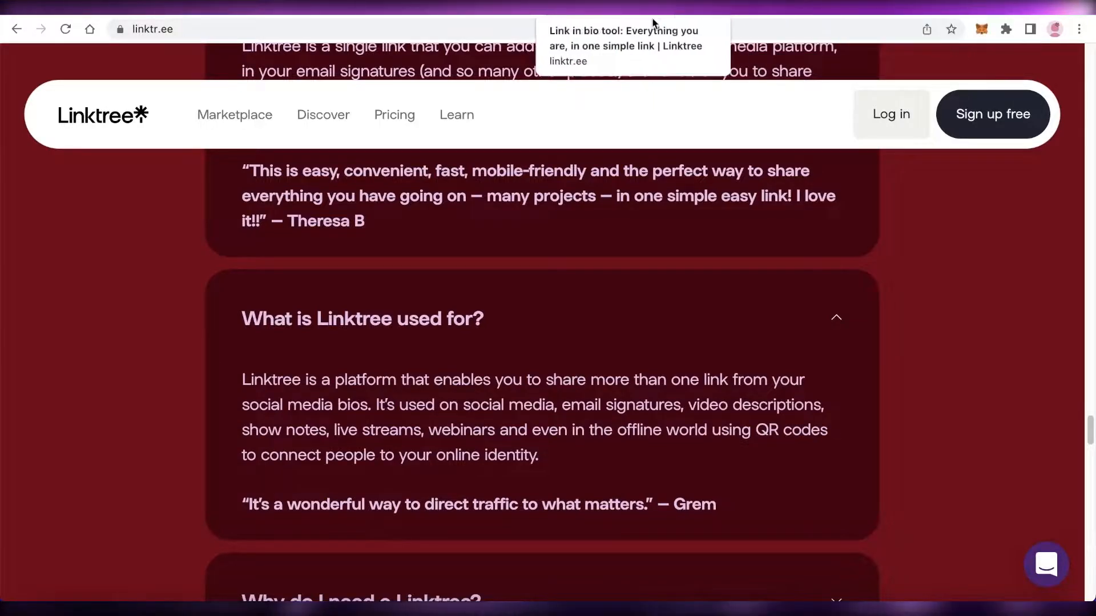
Open the free account sign-up form from the homepage header
scroll(585, 183, "up", 15)
scroll(604, 180, "up", 5)
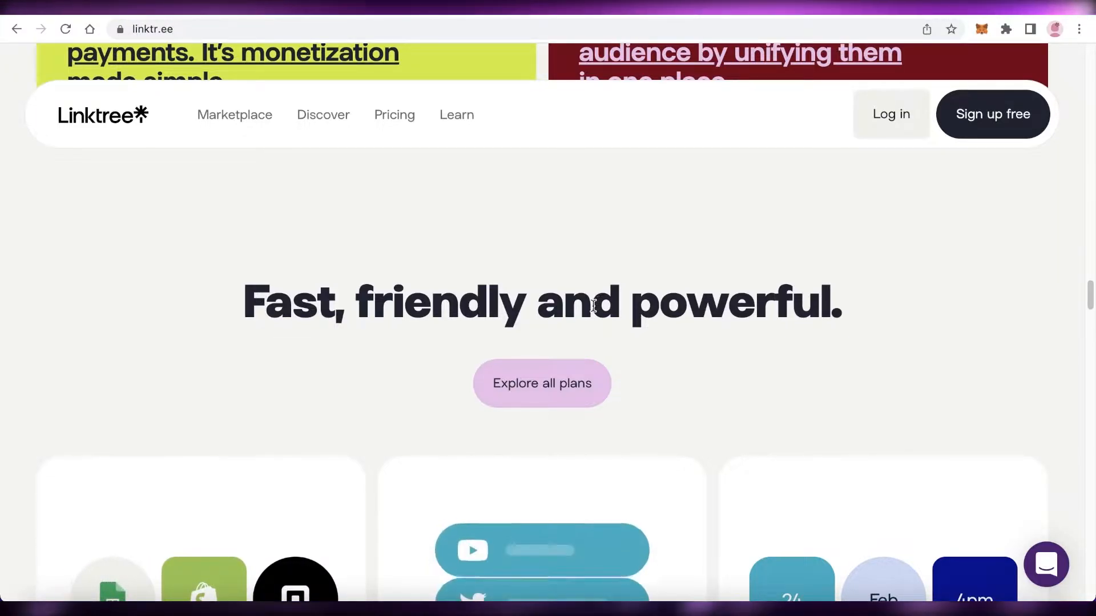
scroll(631, 307, "up", 5)
scroll(632, 313, "up", 2)
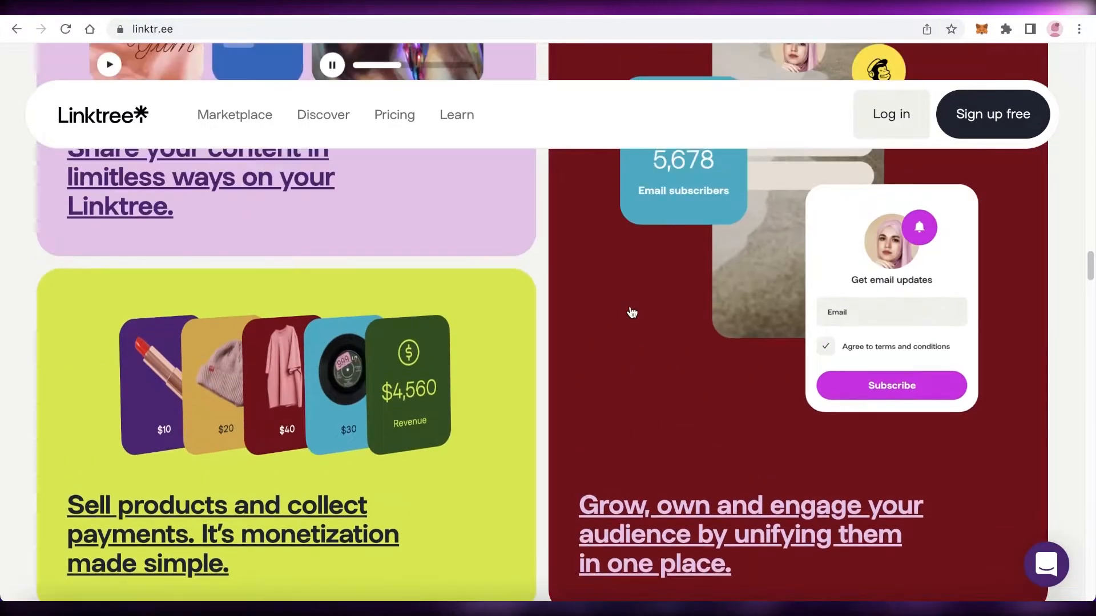
scroll(632, 312, "up", 15)
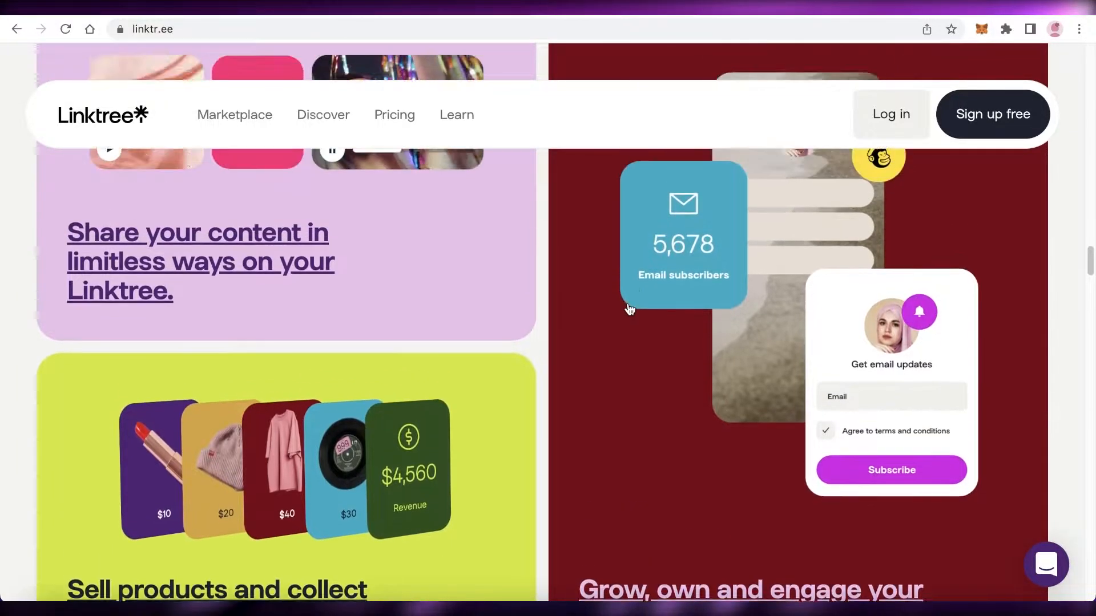
scroll(631, 306, "down", 5)
scroll(647, 300, "up", 10)
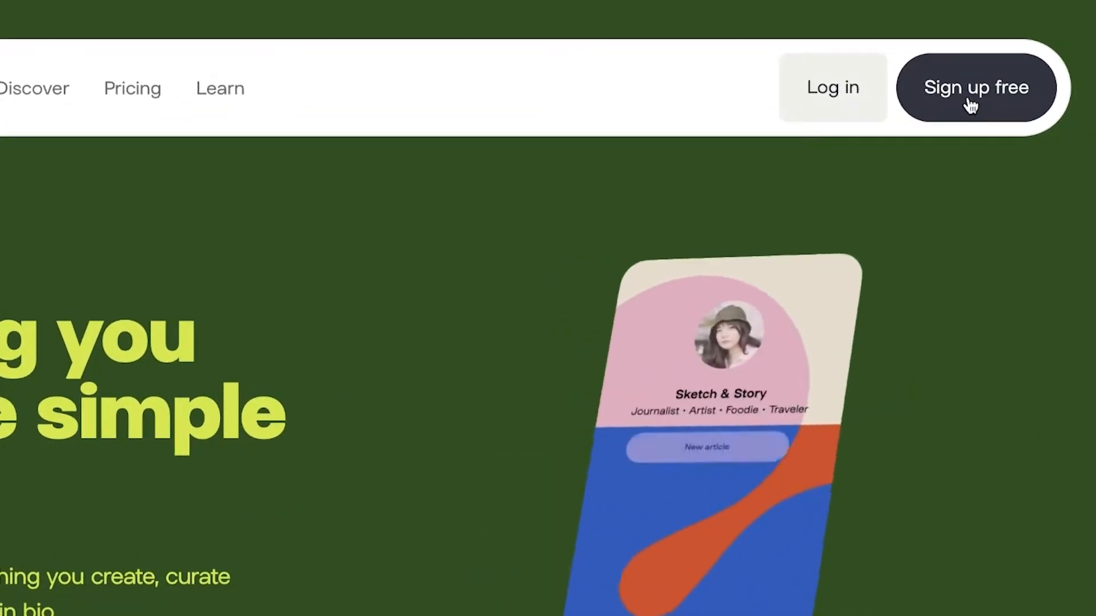
left_click(971, 106)
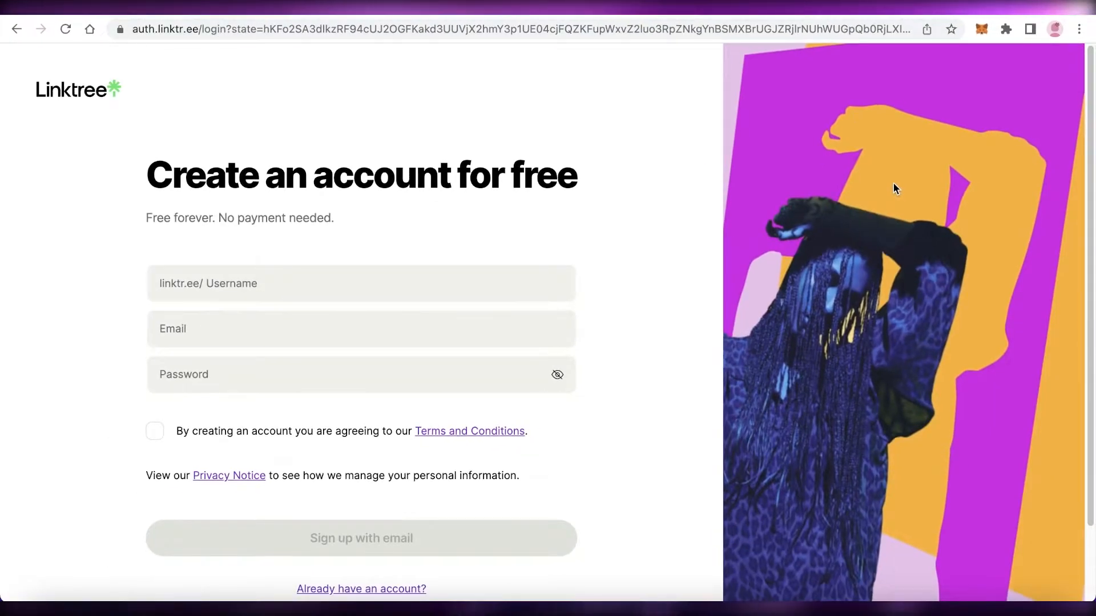
Enter a username made of the first and last name joined by a period and an underscore, without spaces
scroll(389, 234, "down", 2)
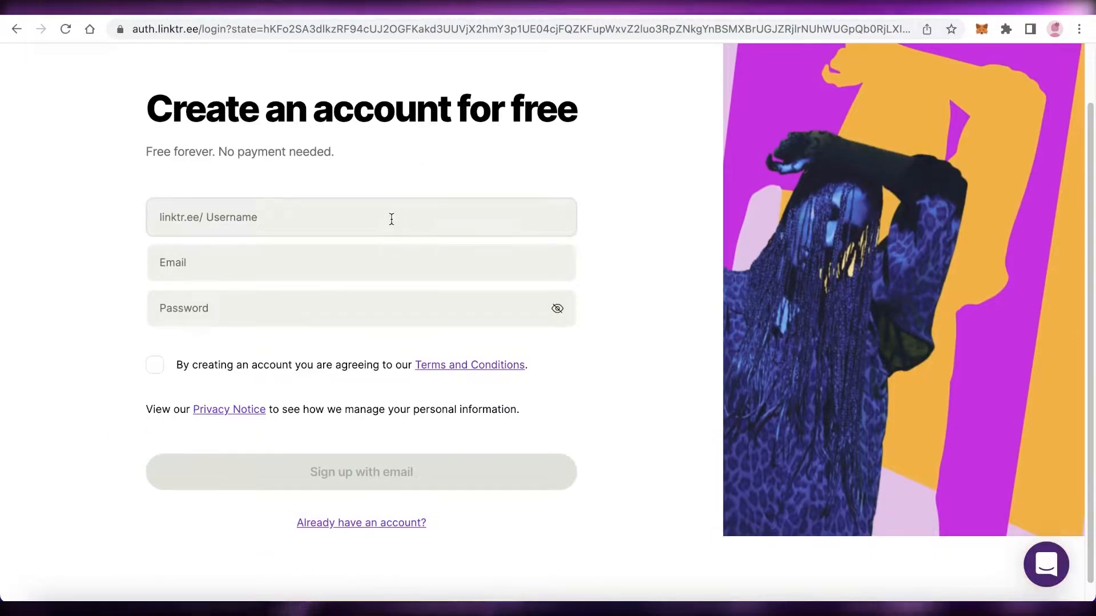
left_click(391, 219)
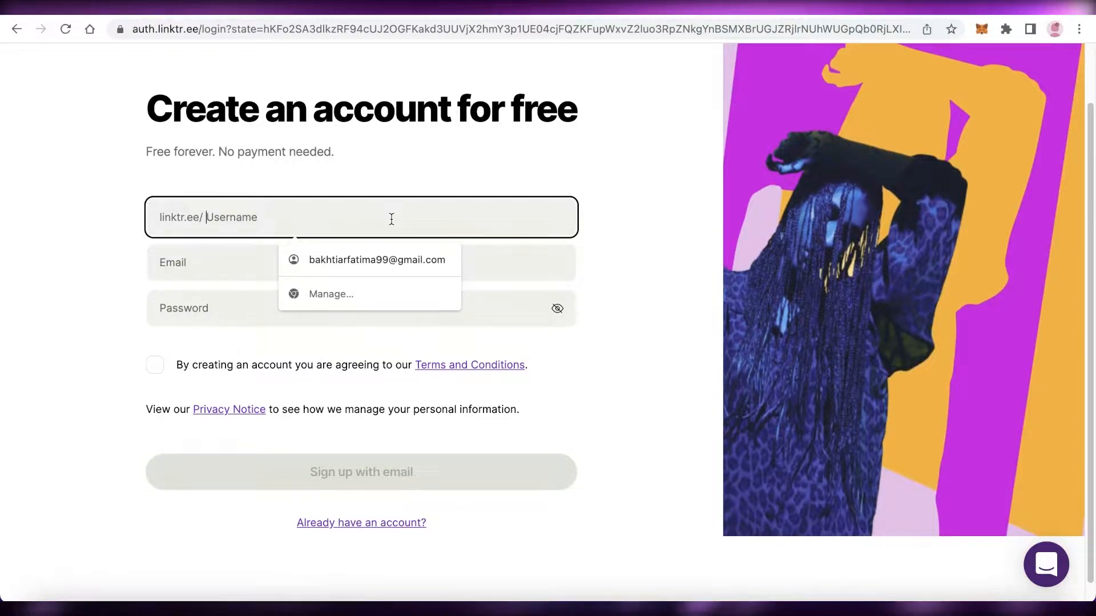
left_click(423, 182)
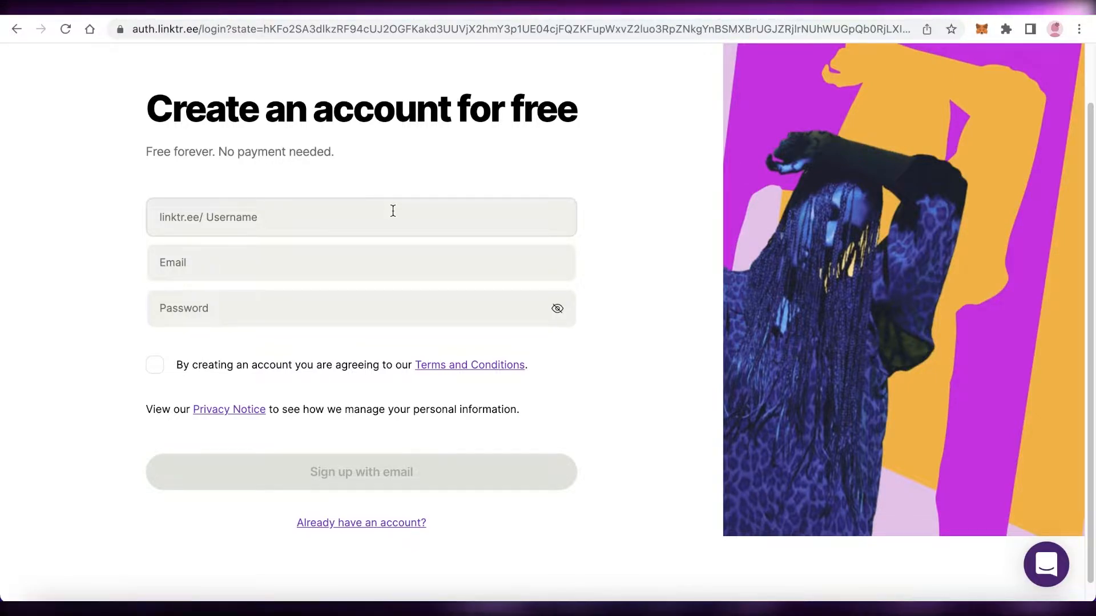
left_click(393, 211)
type("Jane Doe")
left_click(231, 226)
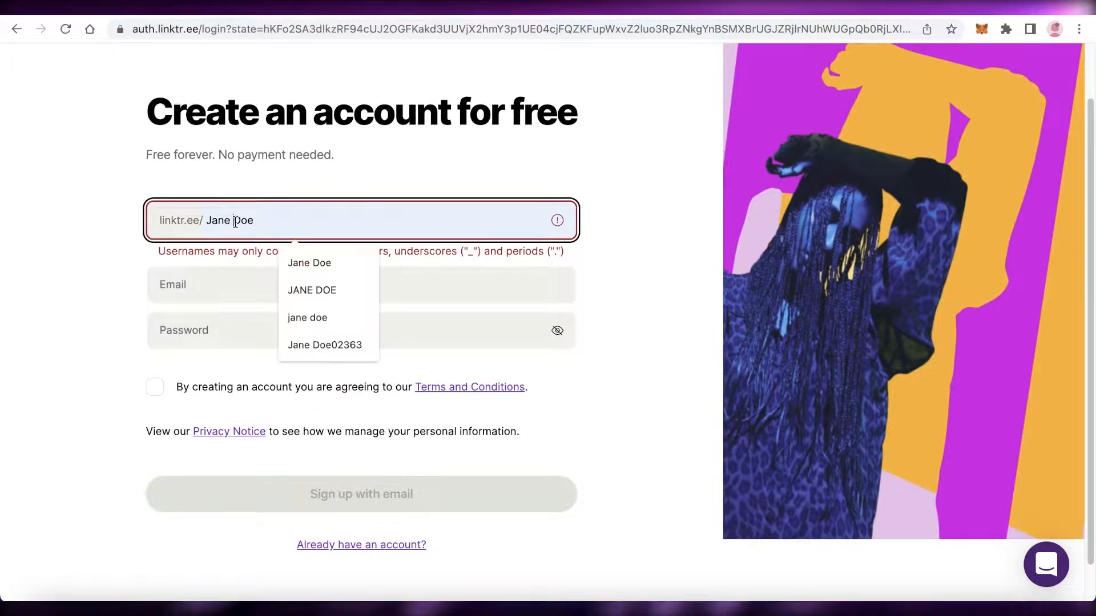
key("BackSpace")
left_click(288, 213)
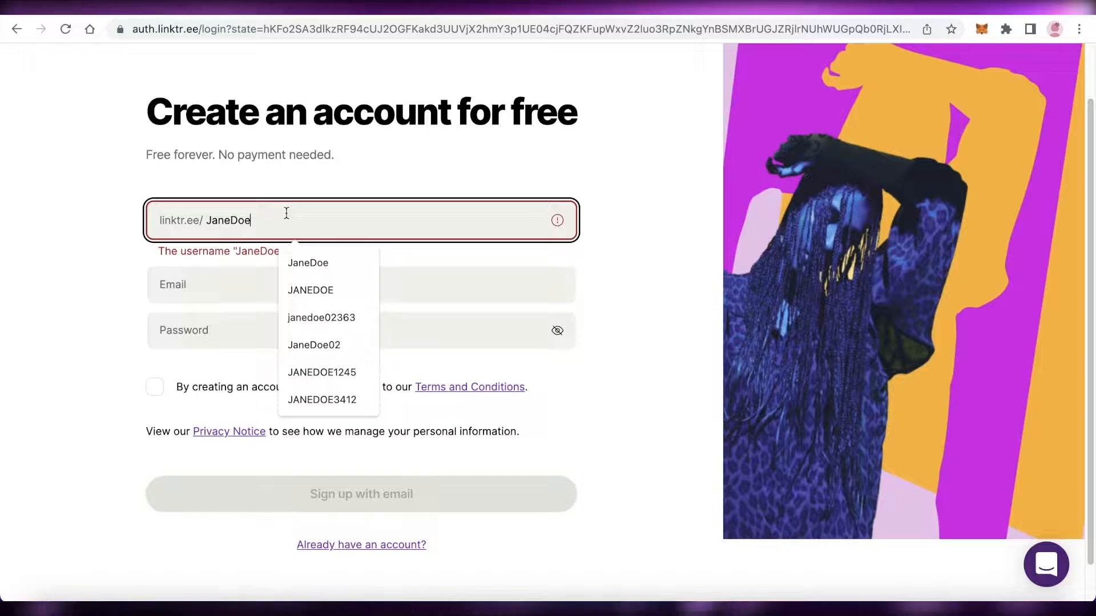
type("._")
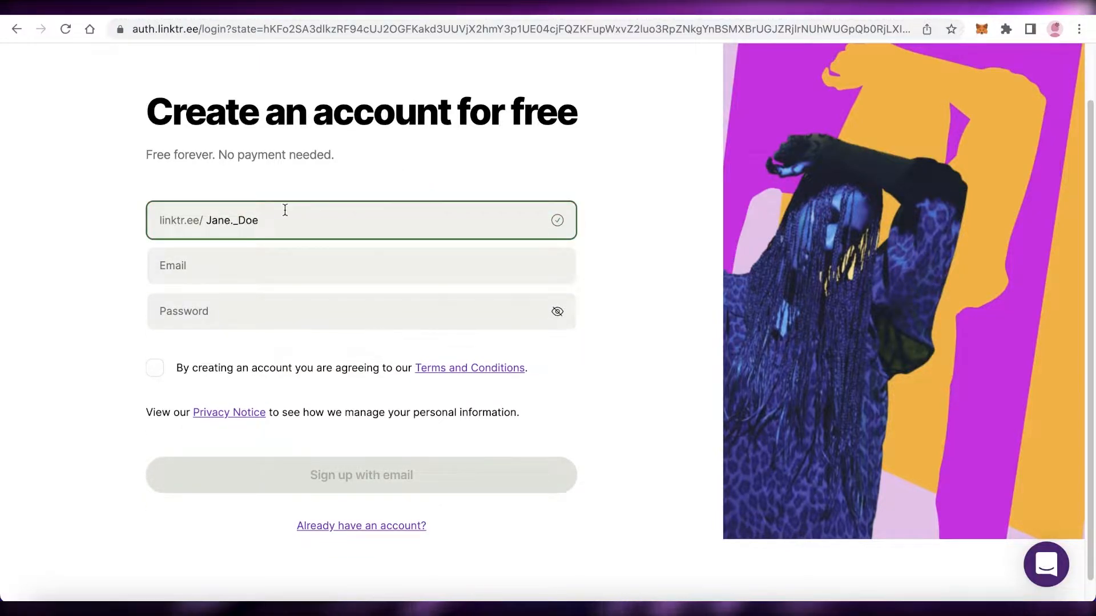
Fill in the saved account email and the password, accept the Terms and Conditions, and submit the email sign-up
left_click(253, 265)
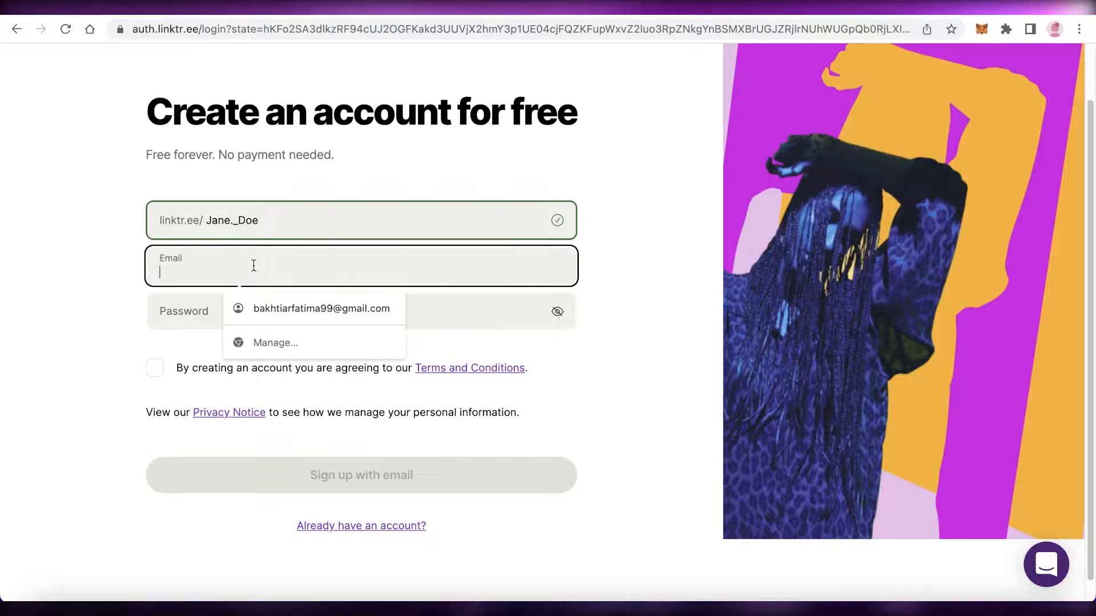
left_click(251, 303)
left_click(230, 321)
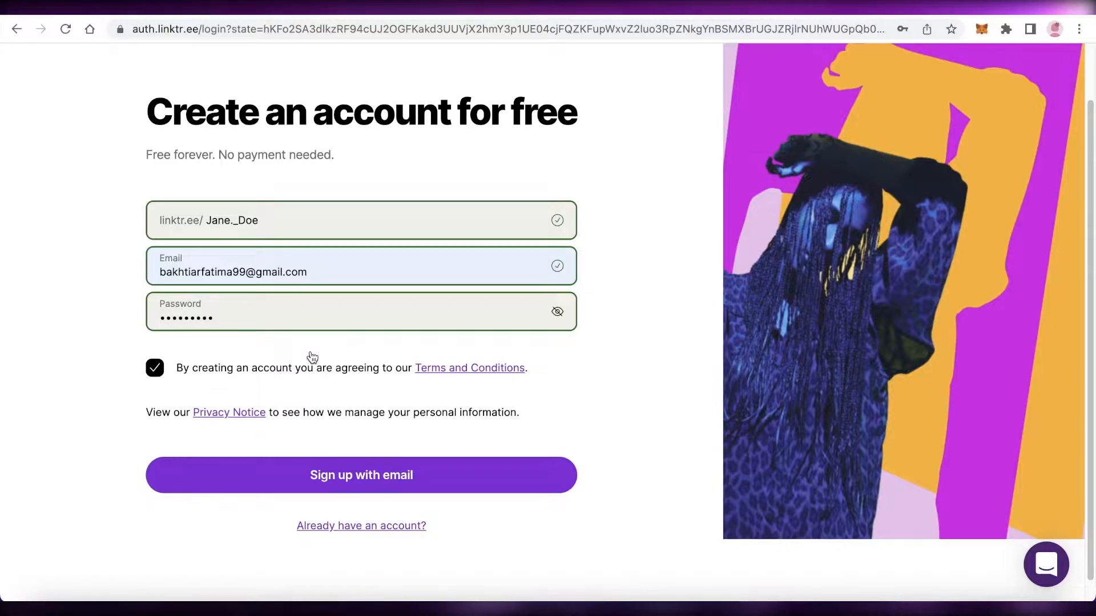
left_click(284, 462)
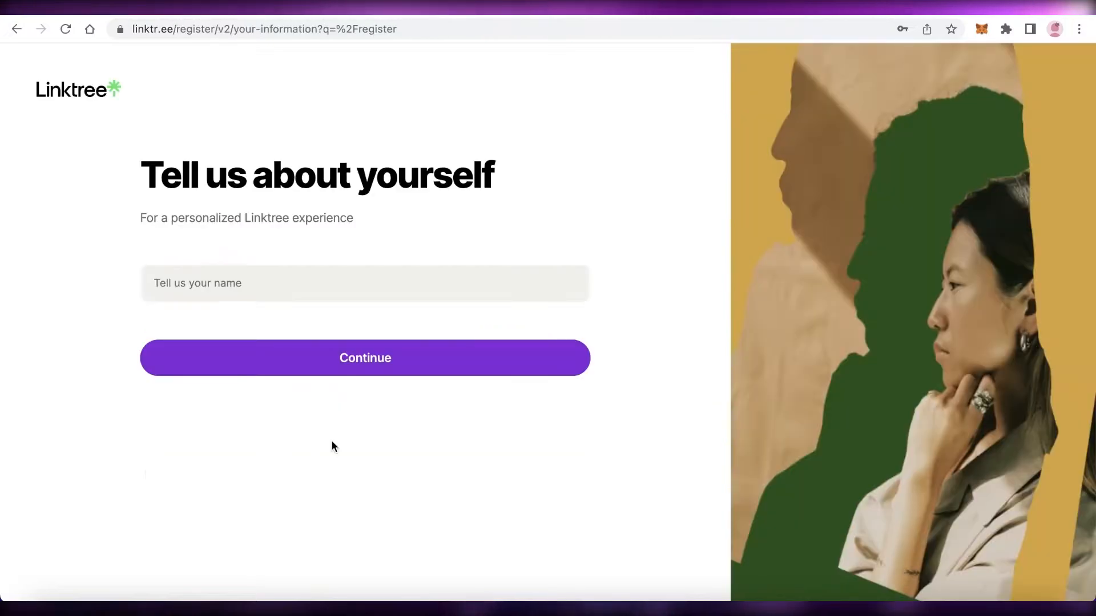
Enter the account holder's full name in the profile form and continue to the category selection
left_click(319, 275)
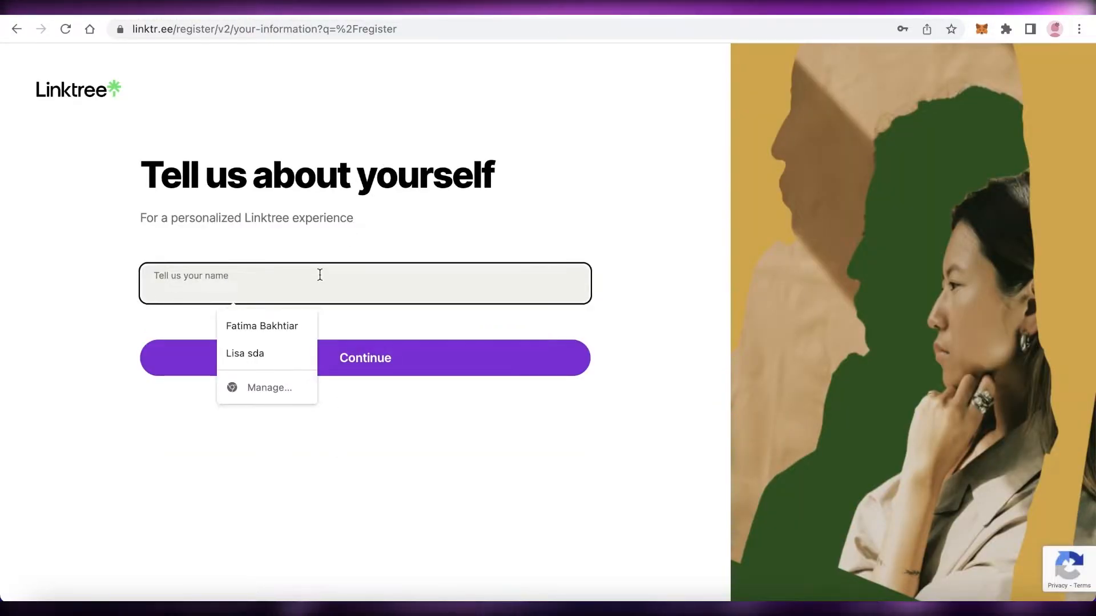
type("Jane Doe")
left_click(415, 347)
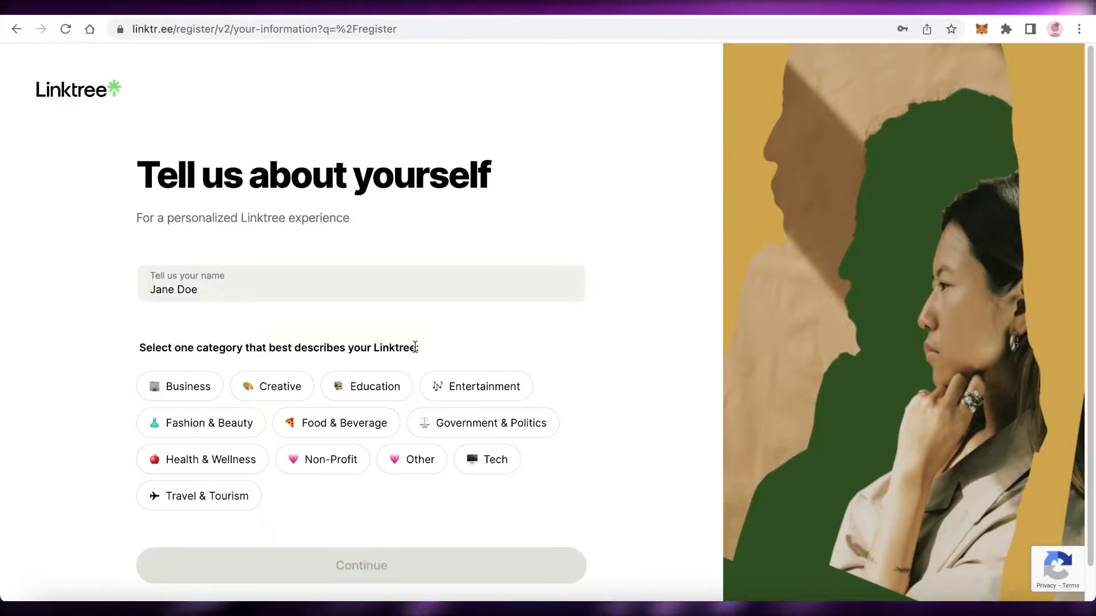
Choose Business as the Linktree category with Shopping & Retail as its subcategory, and continue to plan selection
scroll(441, 372, "down", 1)
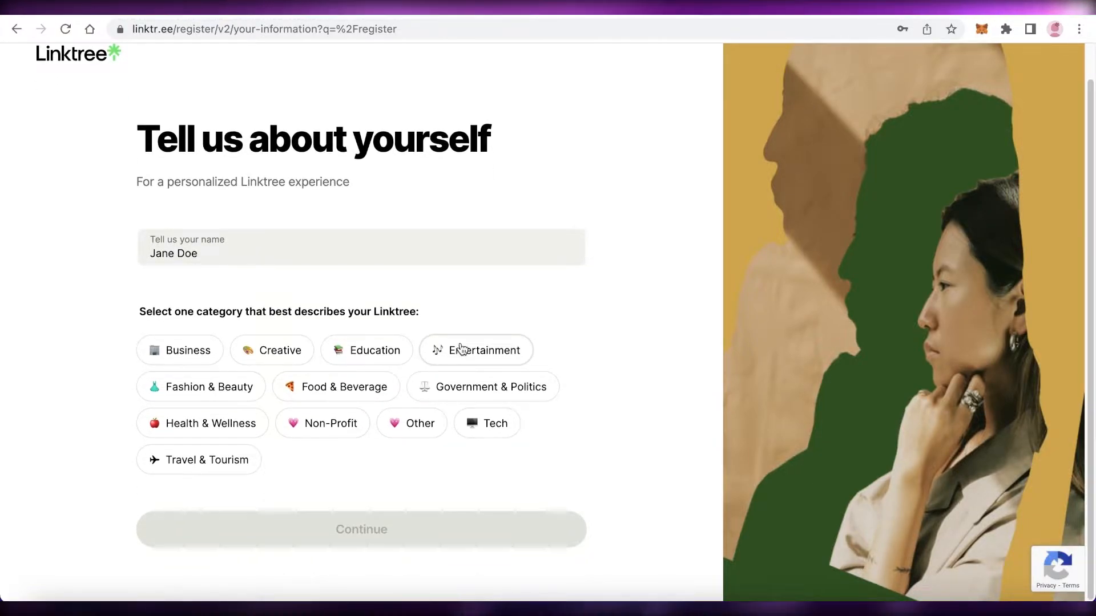
left_click(197, 355)
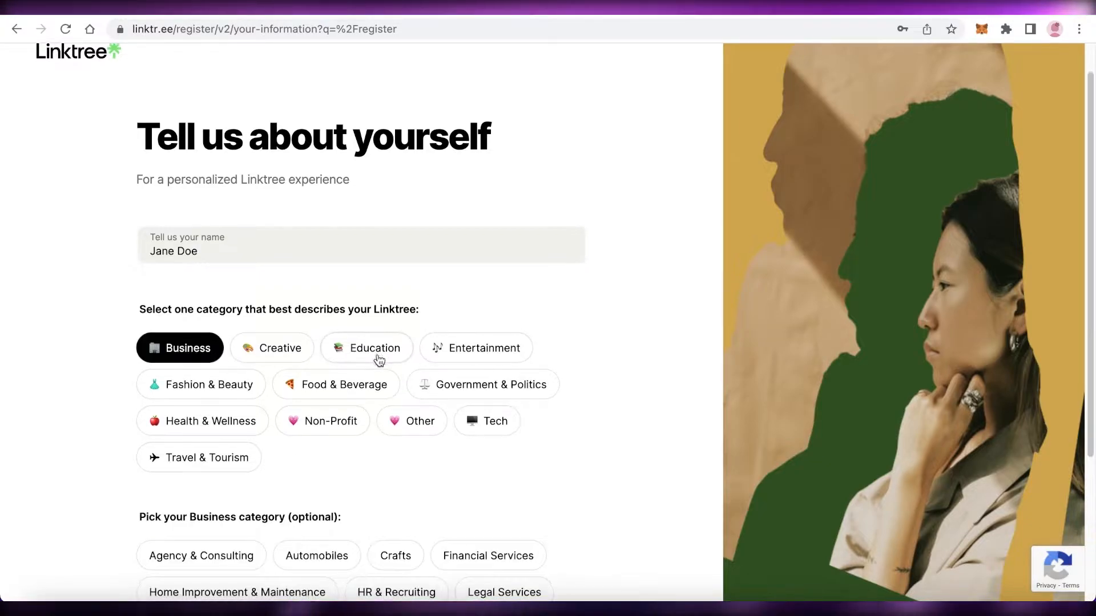
scroll(378, 357, "down", 4)
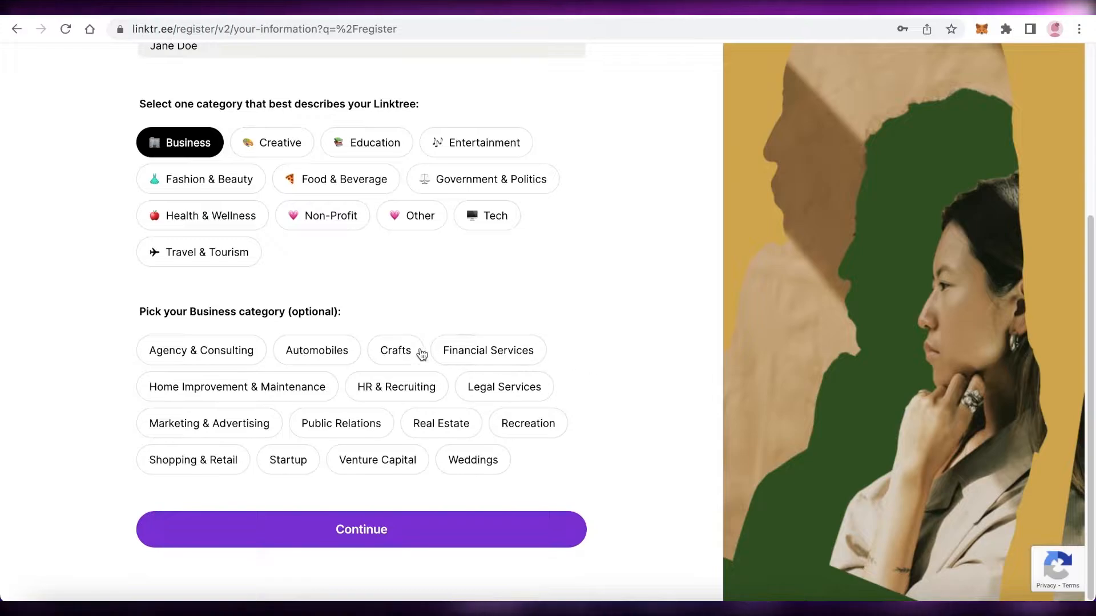
left_click(274, 394)
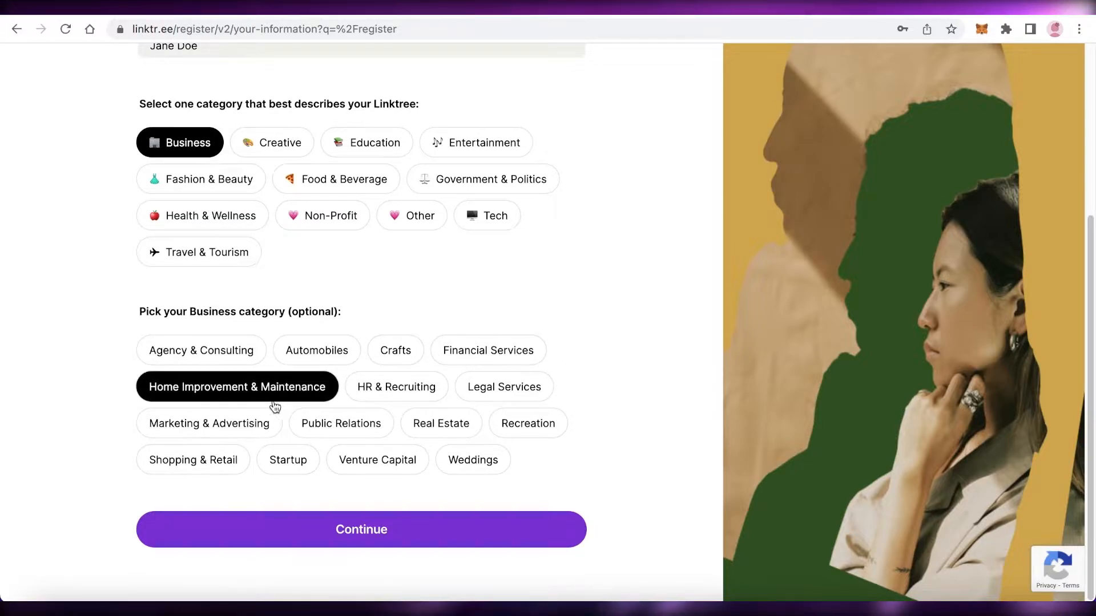
left_click(196, 459)
left_click(348, 529)
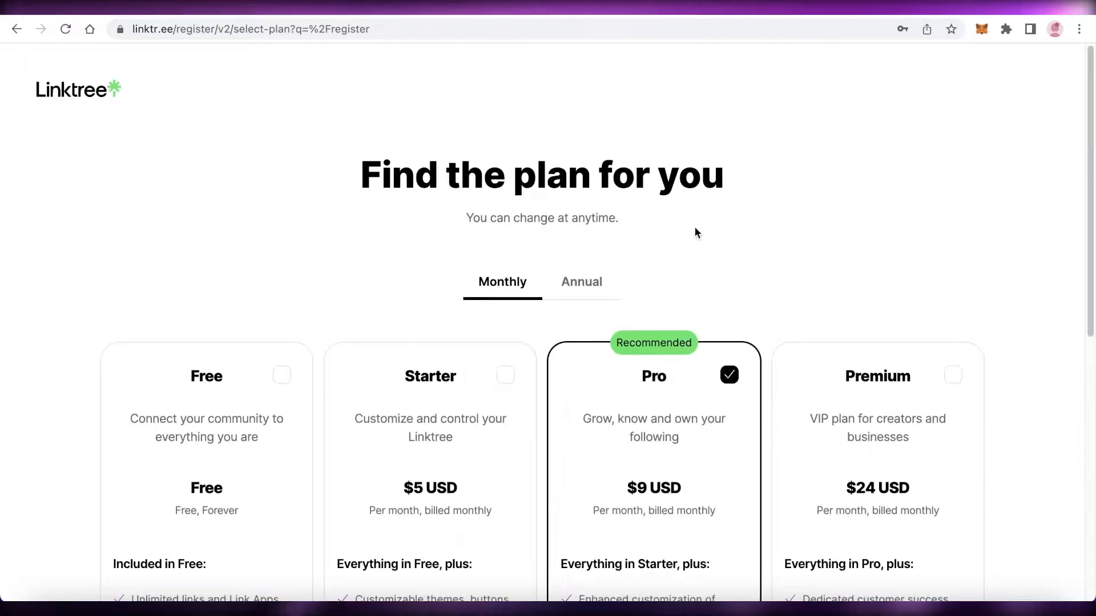
Review the monthly plans' key features and sign up for the Free plan
scroll(403, 246, "down", 8)
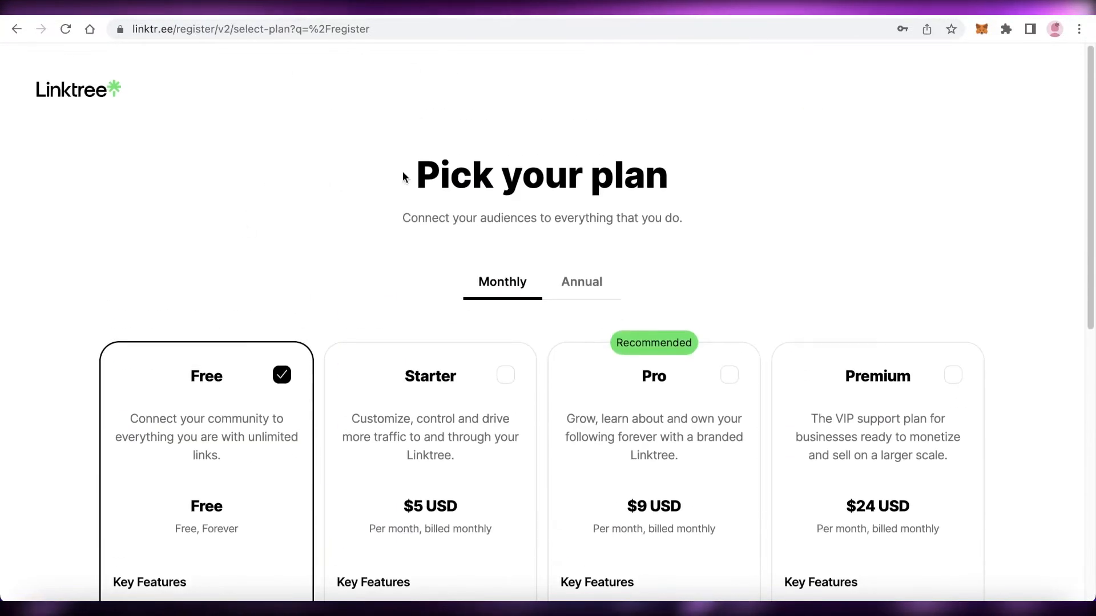
scroll(404, 176, "down", 7)
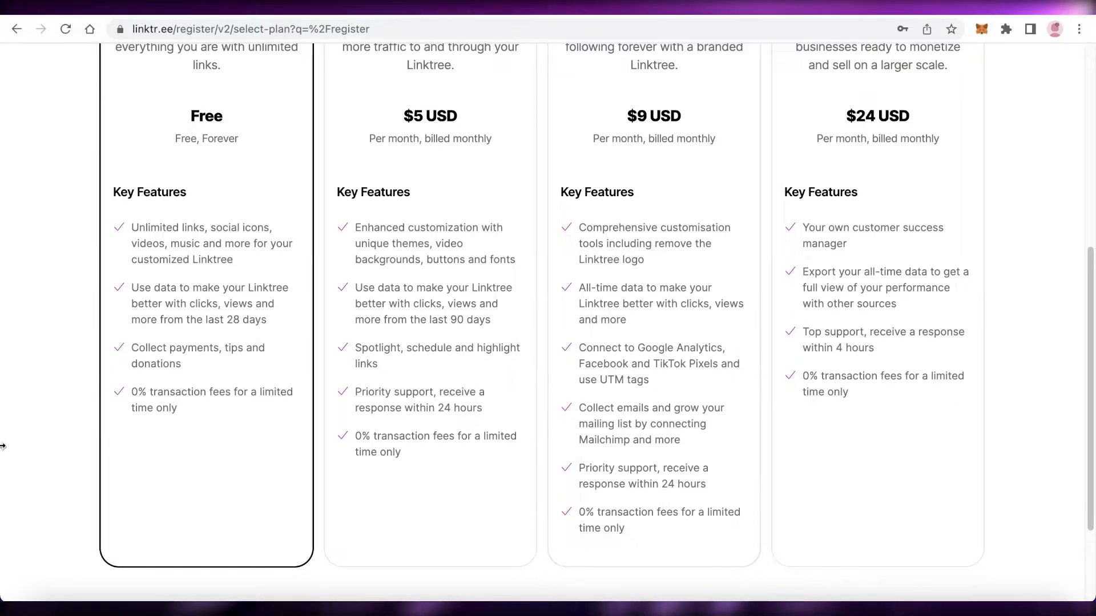
scroll(119, 392, "up", 2)
scroll(399, 358, "down", 4)
scroll(413, 357, "down", 1)
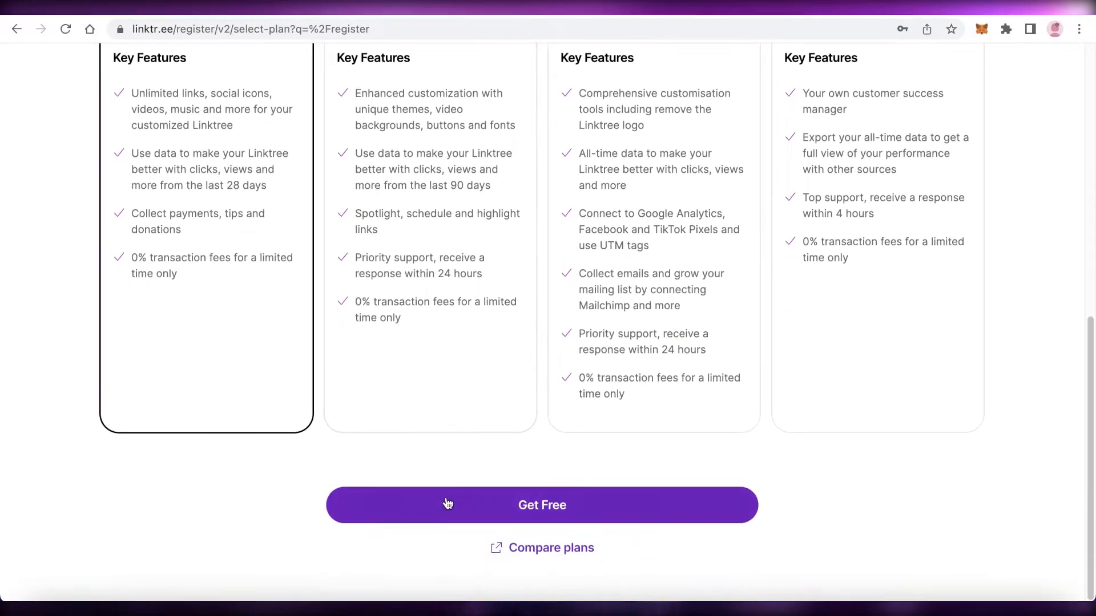
left_click(449, 499)
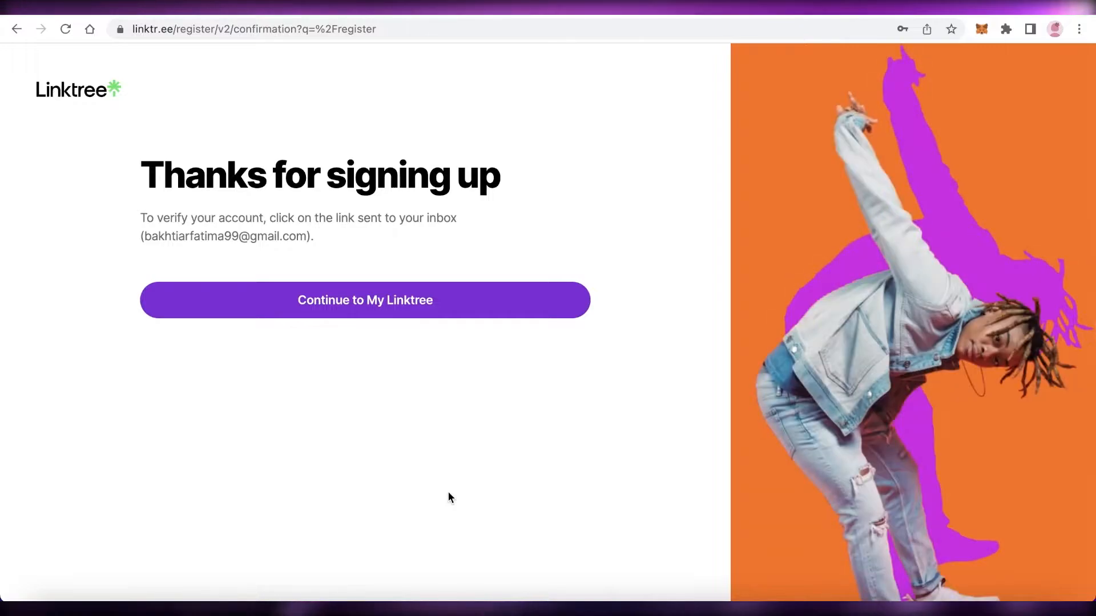
Continue from the sign-up confirmation to the new Linktree and sign in from the email verification page
left_click(407, 308)
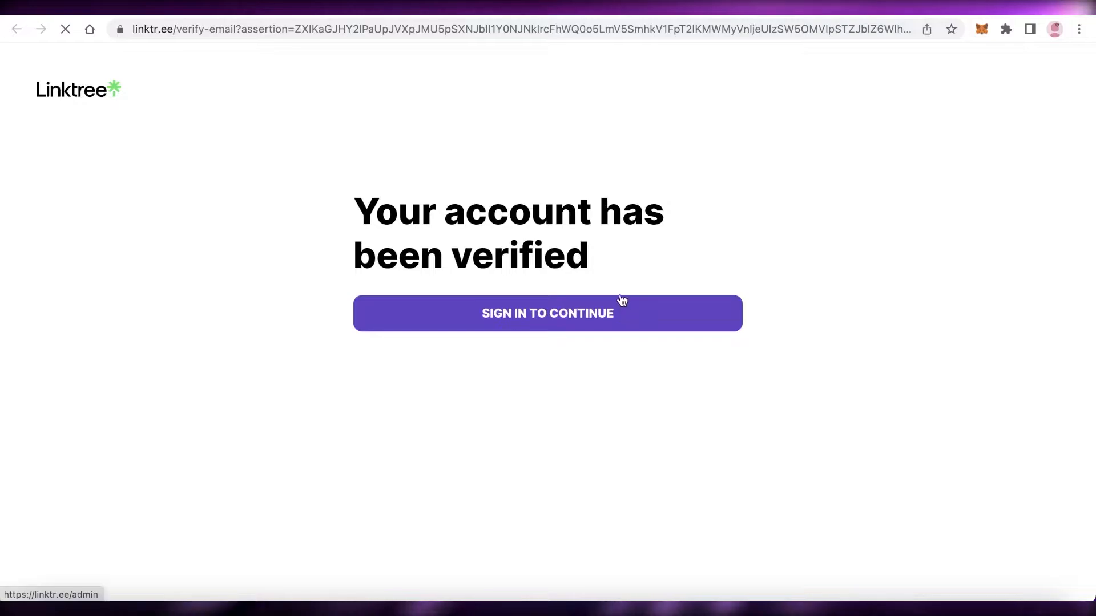
left_click(622, 301)
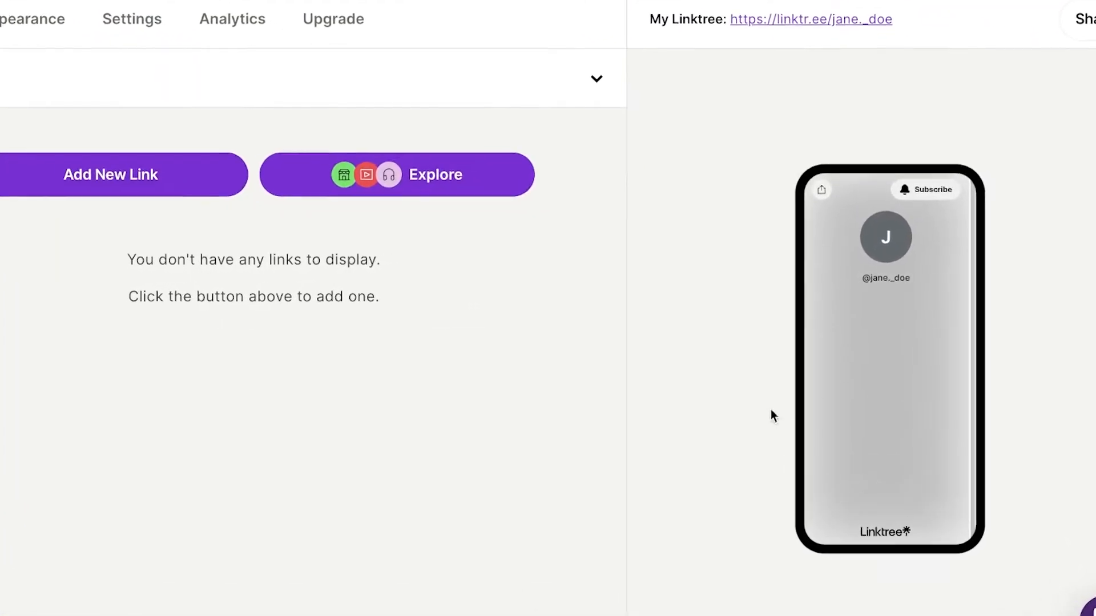
Add a new link and title it "My Store"
left_click(3, 152)
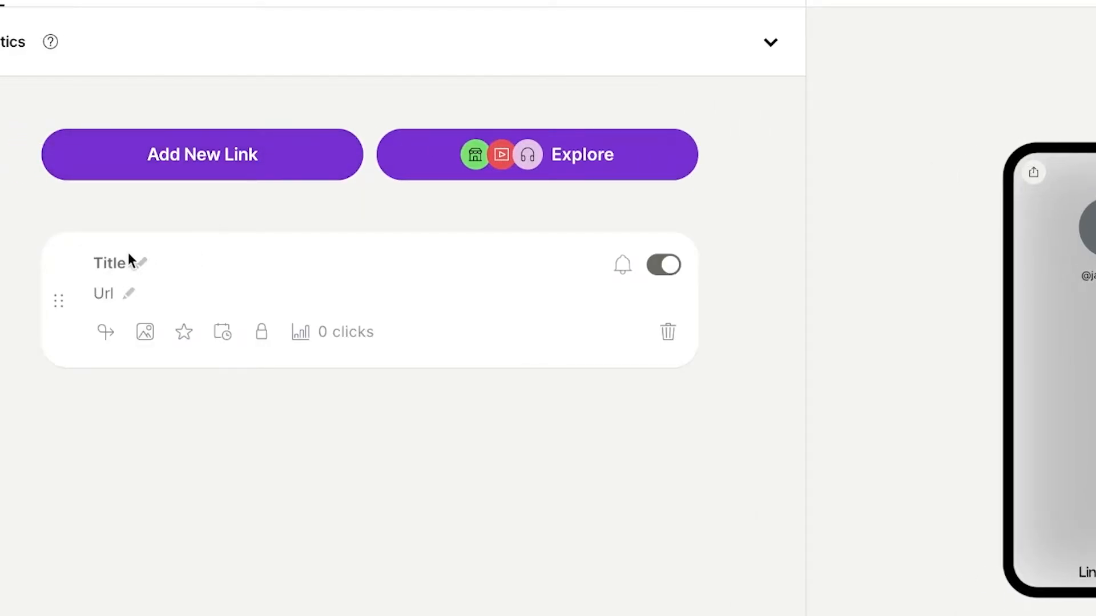
left_click(141, 261)
left_click(118, 295)
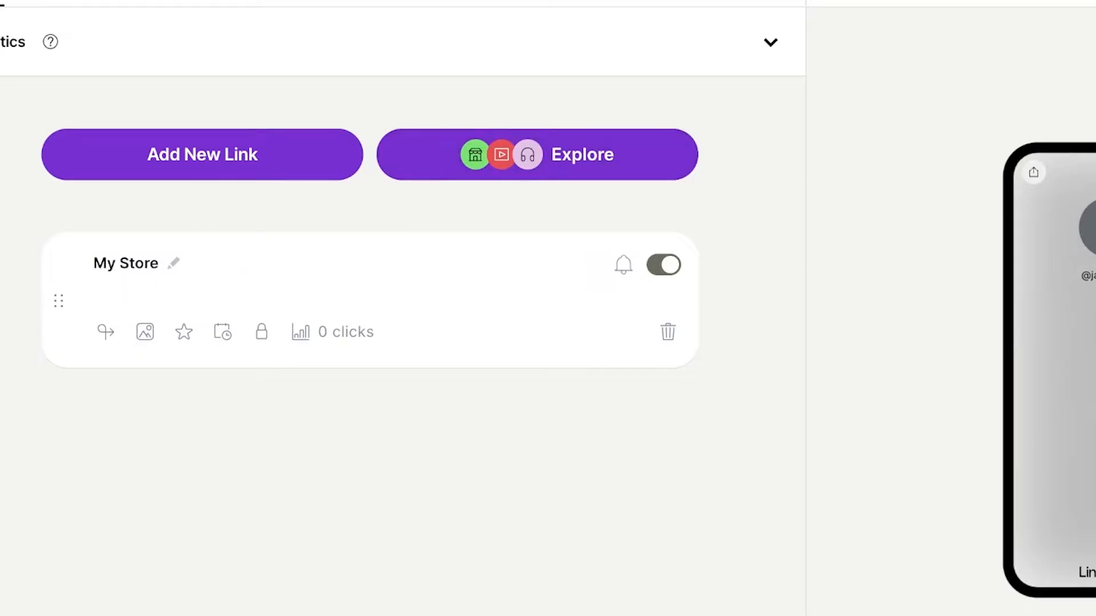
key("super+t")
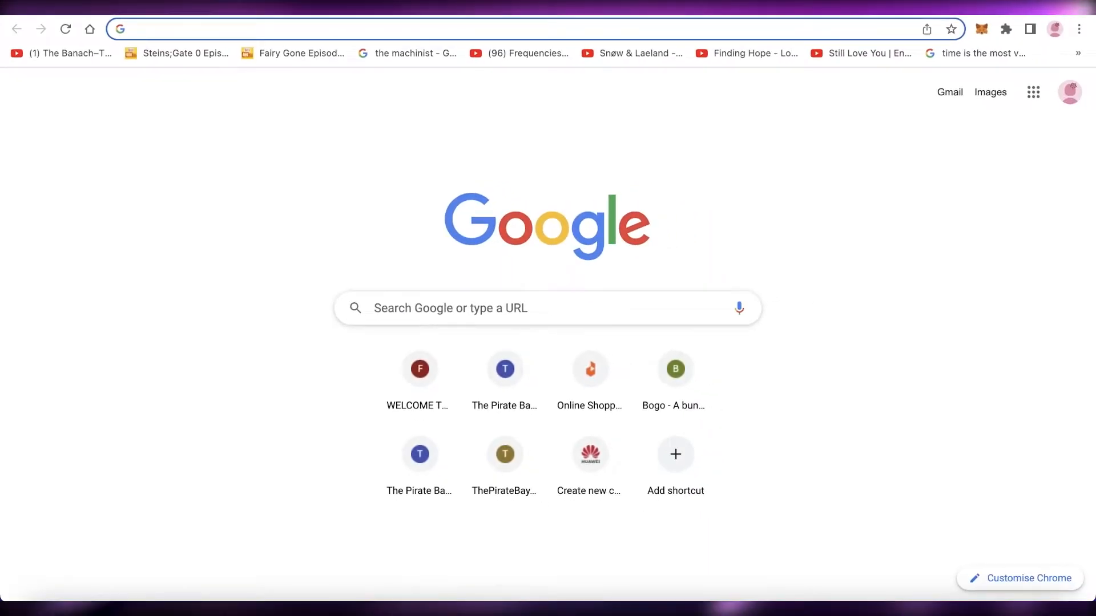
type("wi")
key("Return")
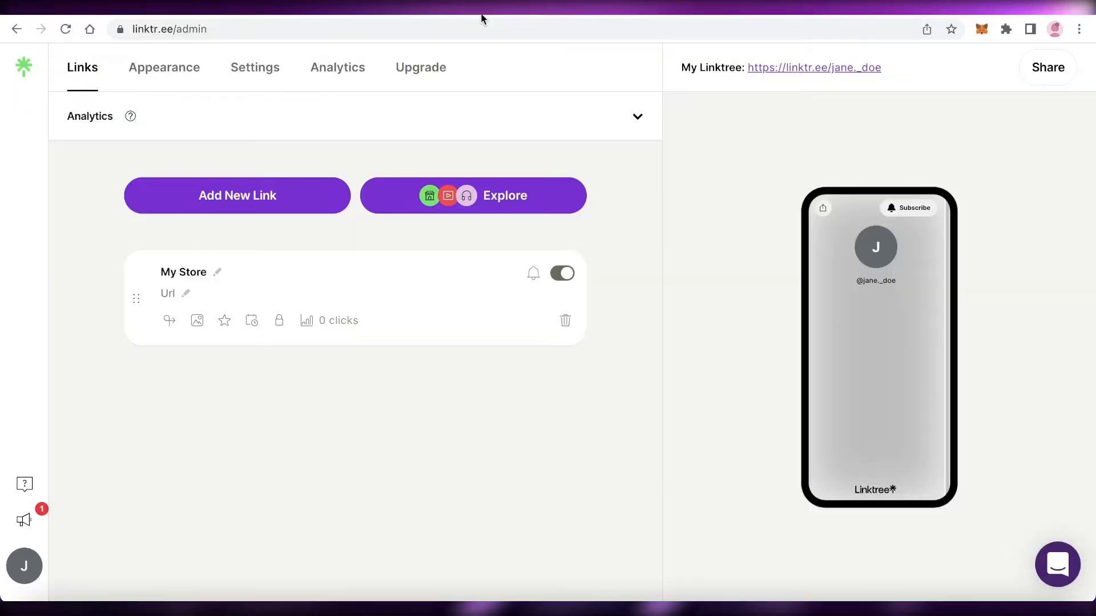
left_click(171, 293)
right_click(173, 292)
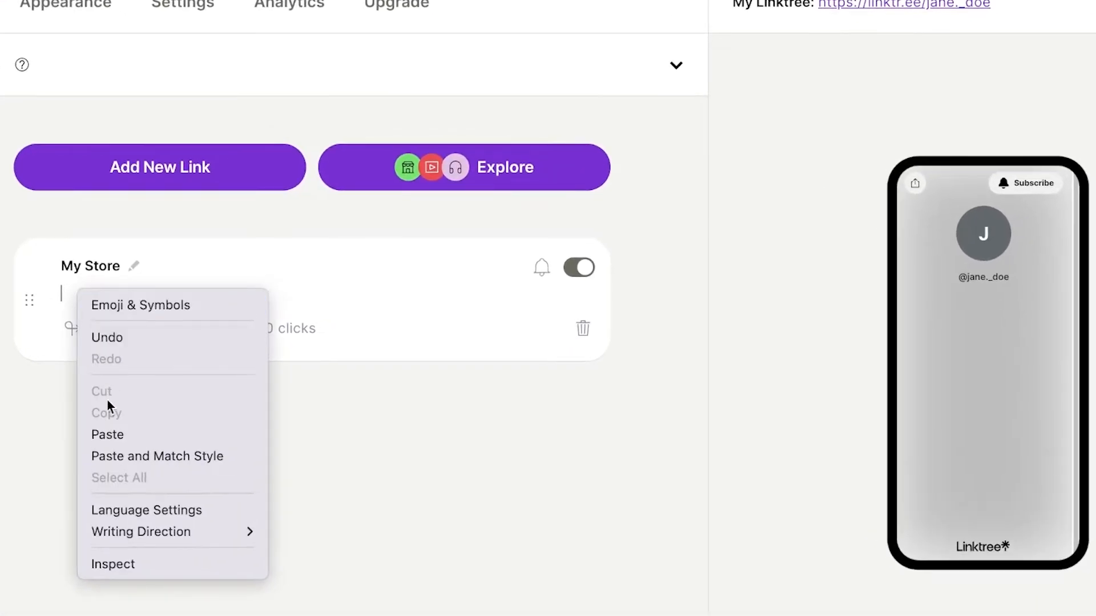
left_click(102, 437)
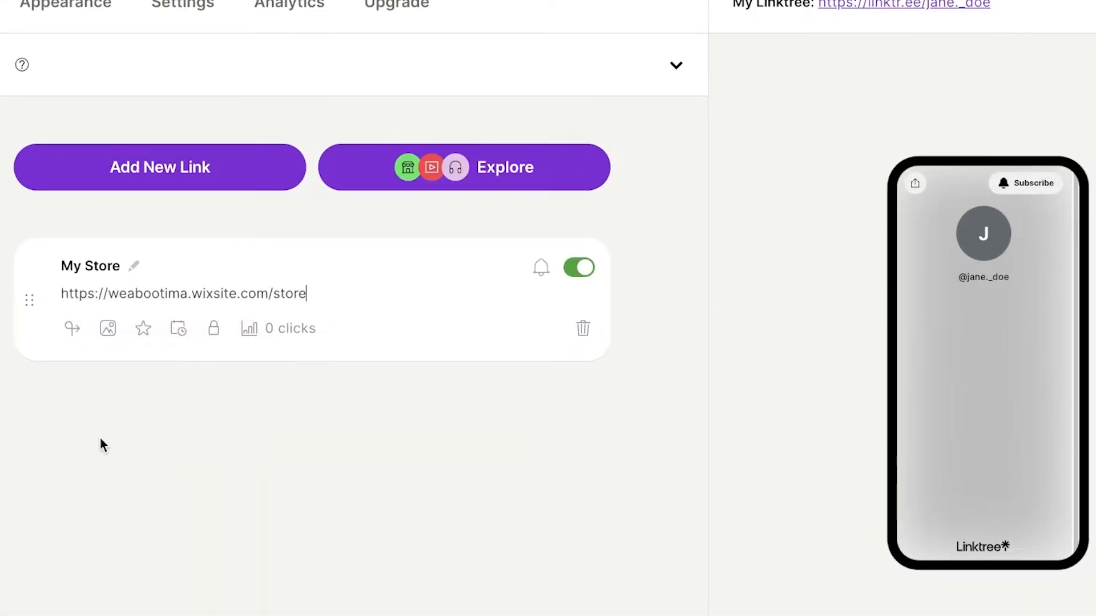
left_click(101, 438)
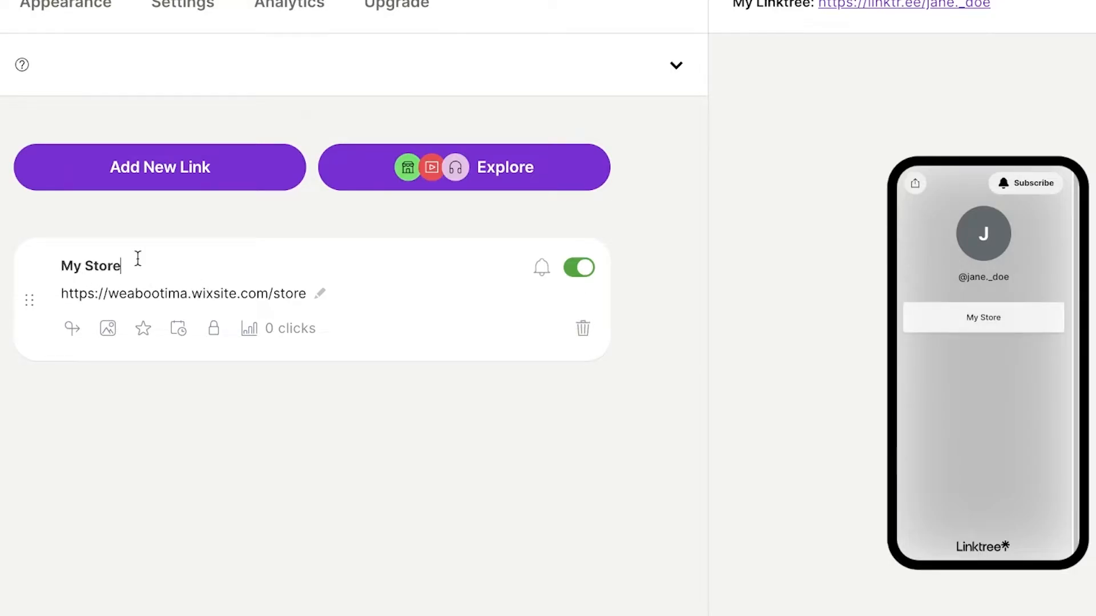
Rename the store link as "My Clothing Store"
left_click(78, 267)
type("Clothing")
left_click(397, 205)
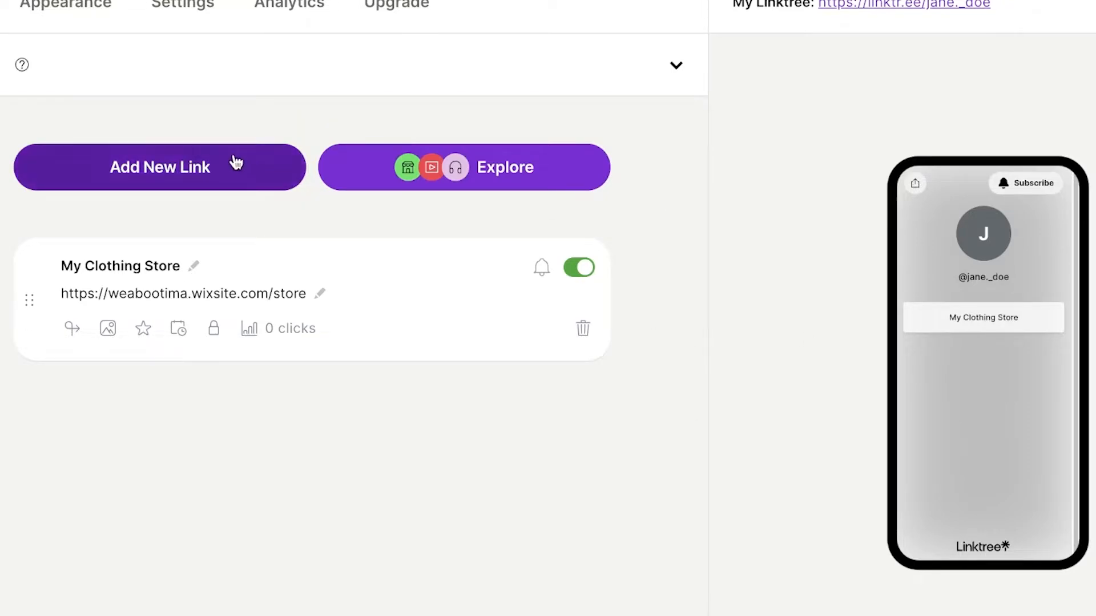
left_click(117, 172)
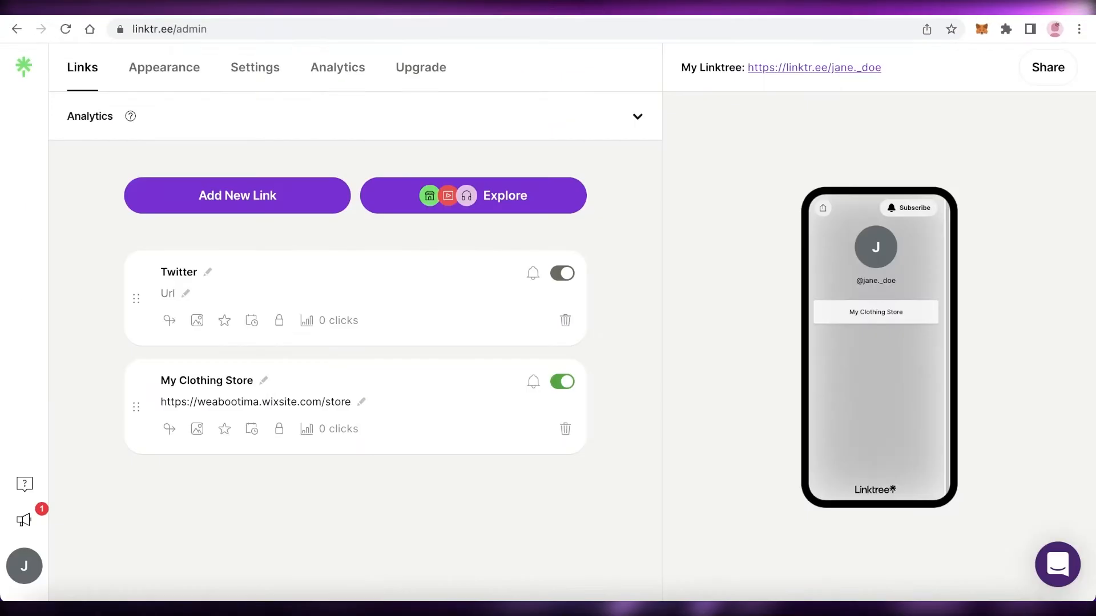
left_click(184, 294)
right_click(184, 291)
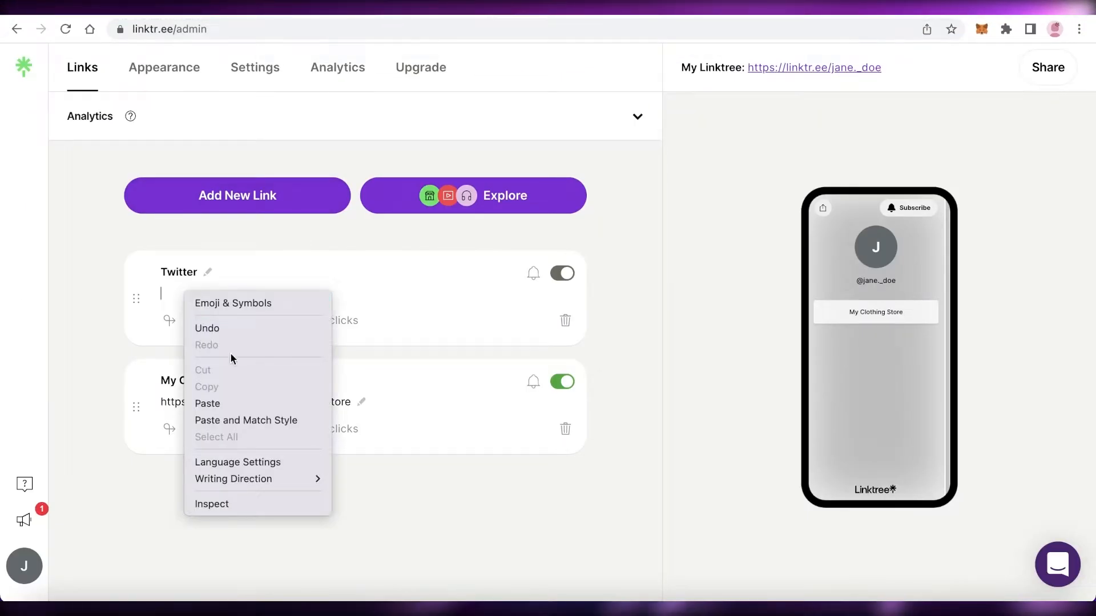
left_click(221, 405)
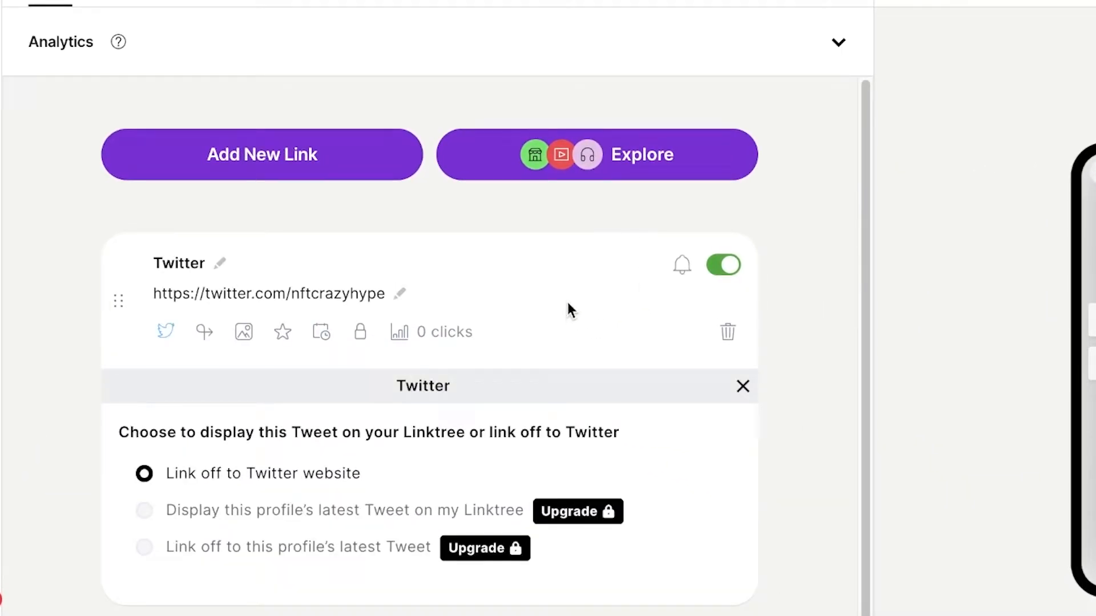
scroll(574, 296, "down", 2)
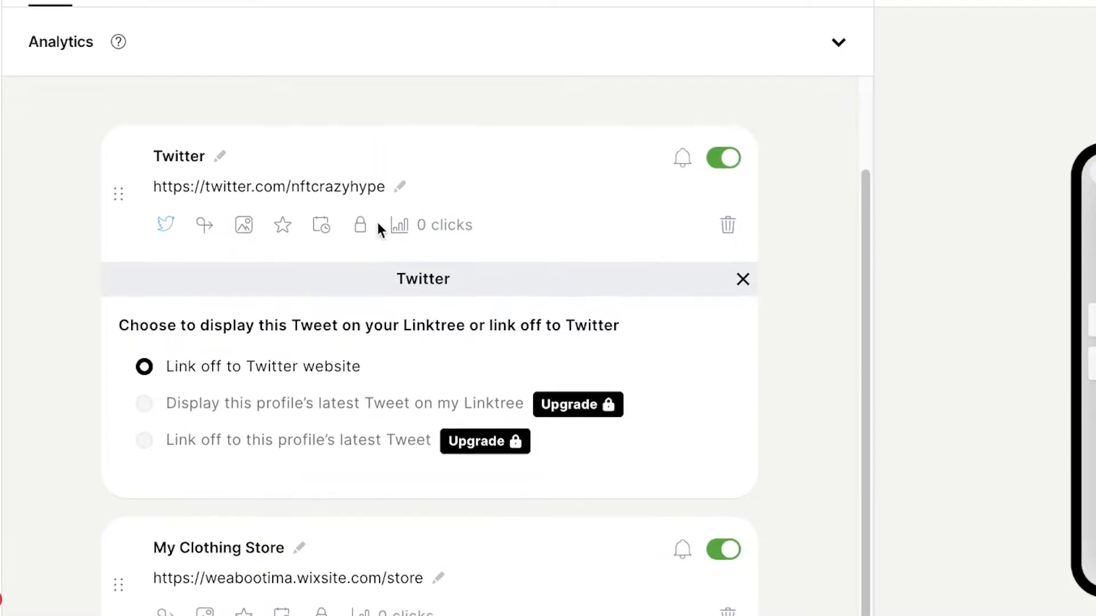
scroll(378, 224, "down", 1)
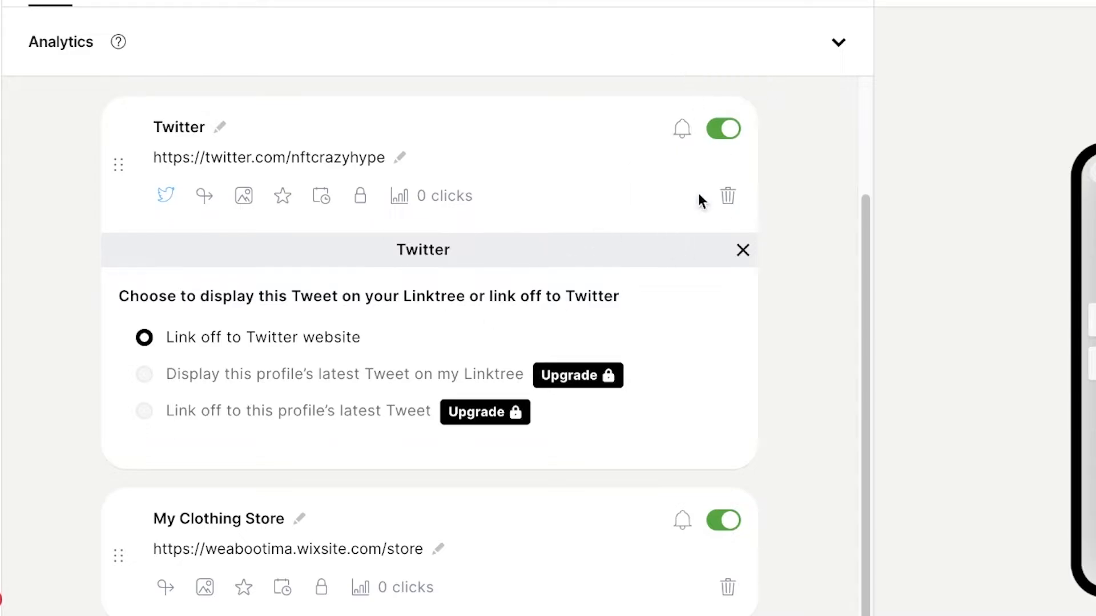
left_click(743, 251)
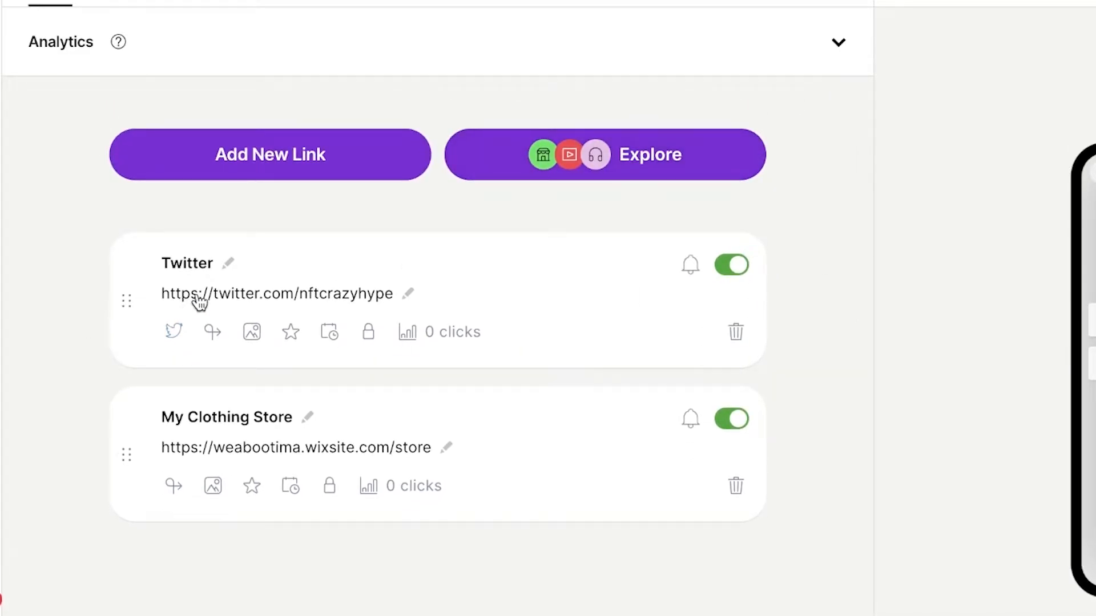
Add a Tip Jar from the Explore recommendations and look through its amount and message settings
left_click(525, 165)
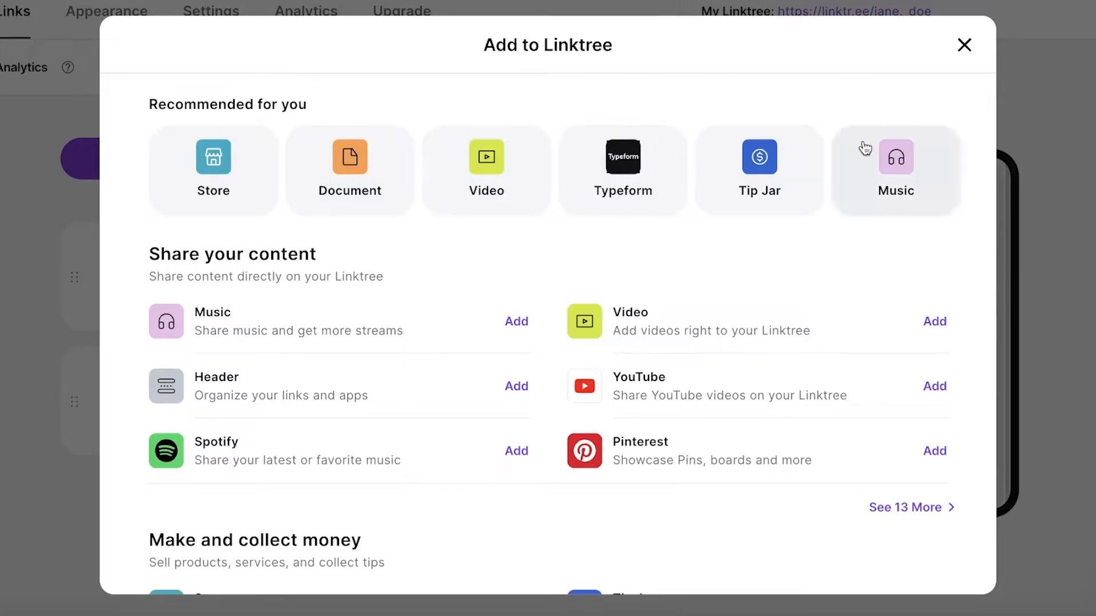
left_click(759, 171)
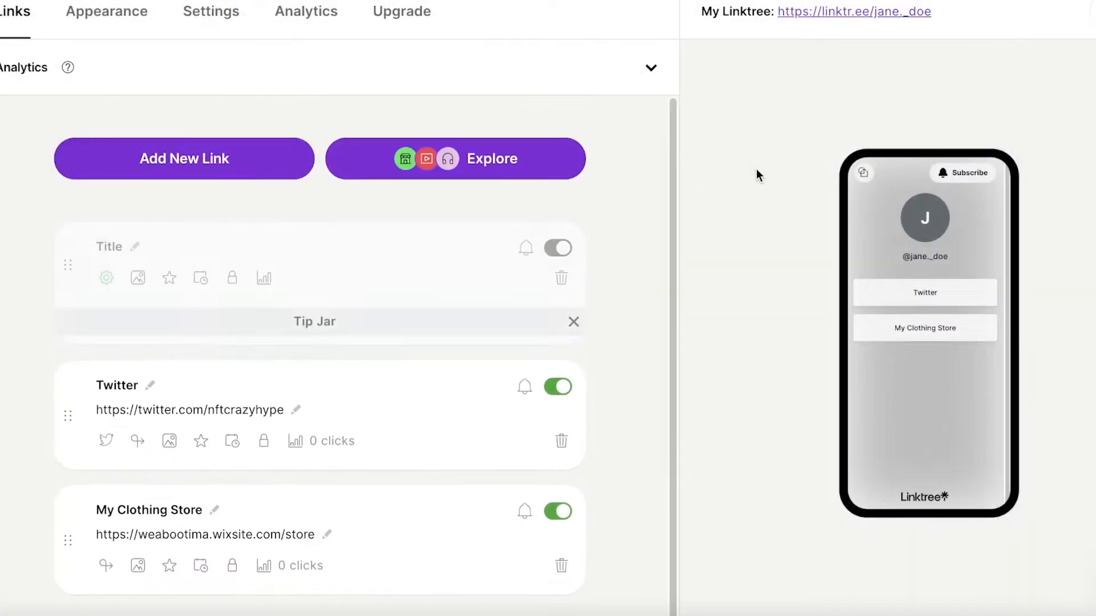
scroll(262, 262, "down", 3)
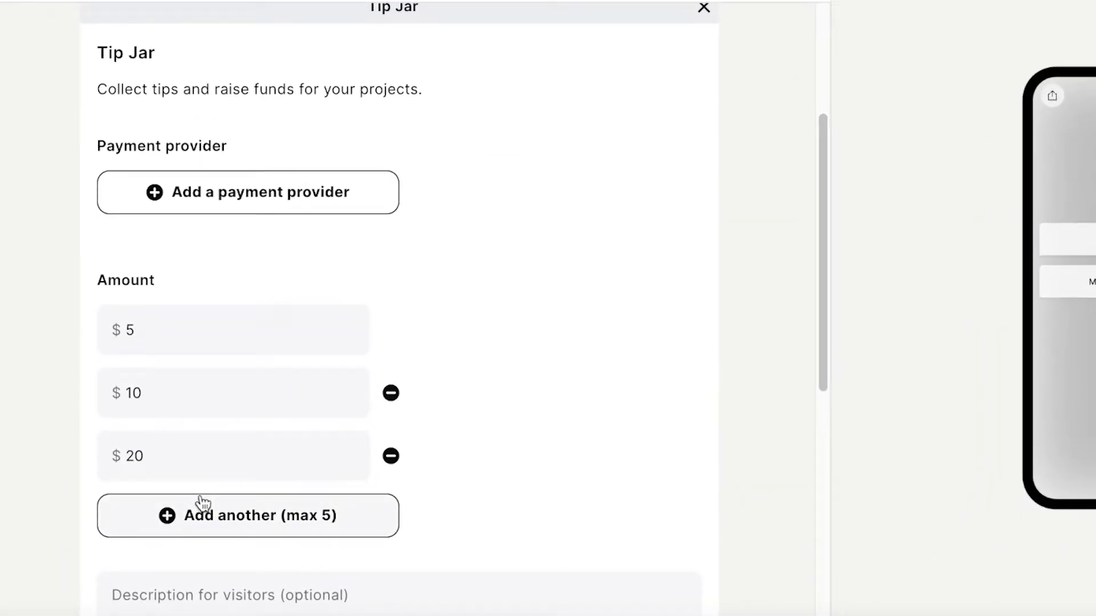
scroll(193, 301, "down", 5)
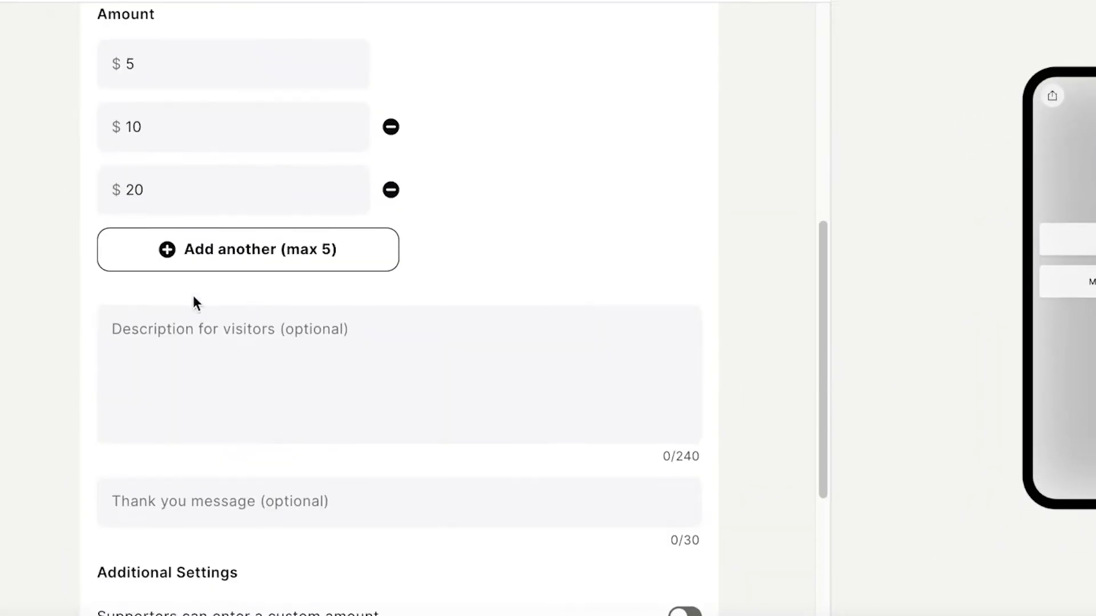
scroll(394, 155, "up", 5)
View the payment providers available for the Tip Jar, close the list, and return to the overview of links
left_click(246, 230)
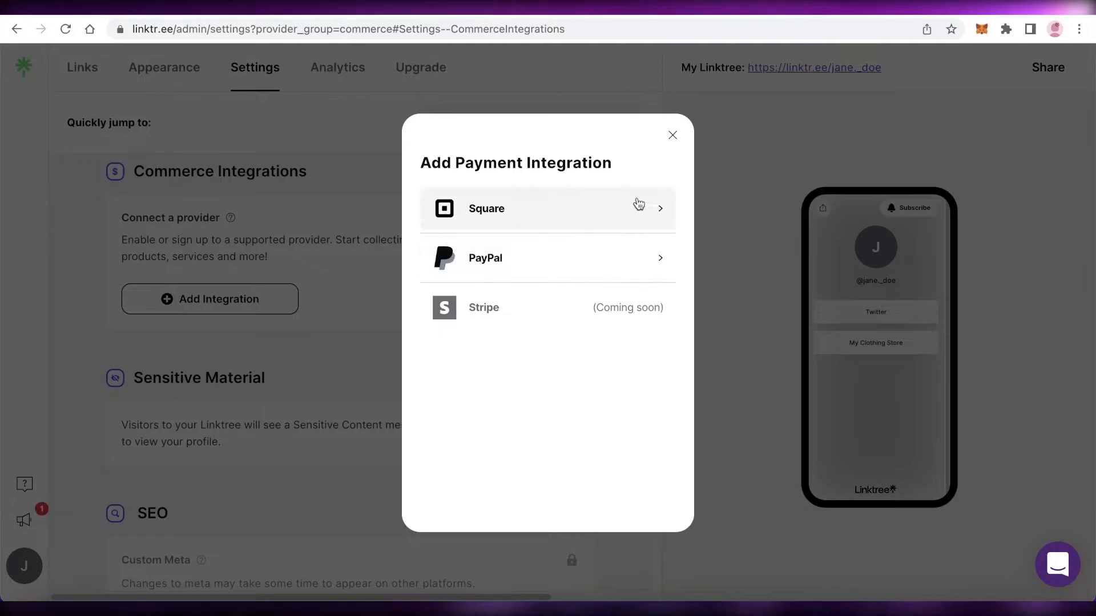
left_click(673, 135)
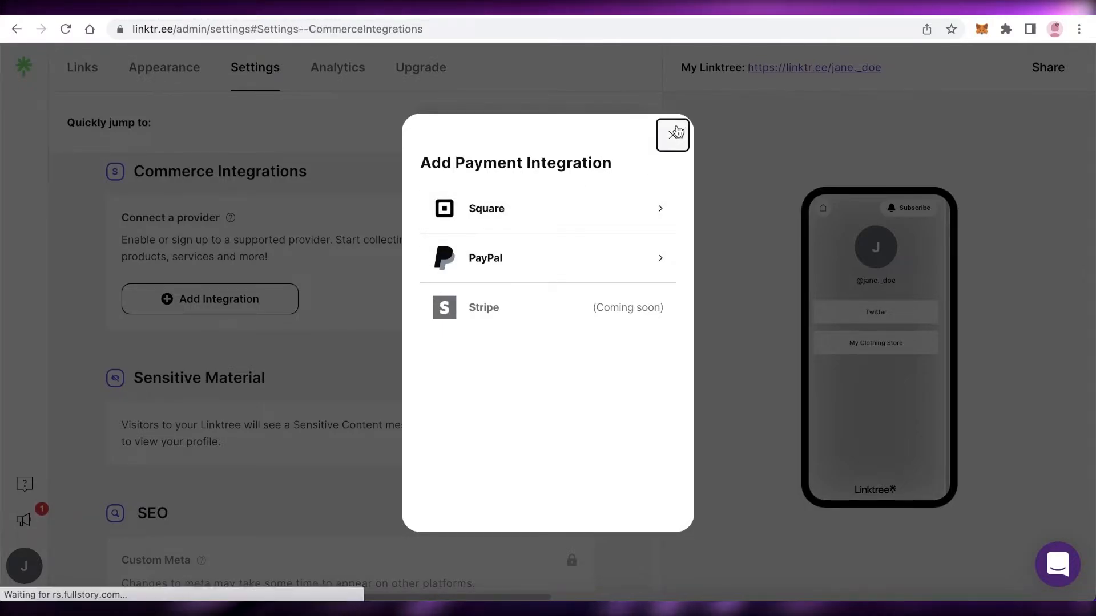
left_click(672, 135)
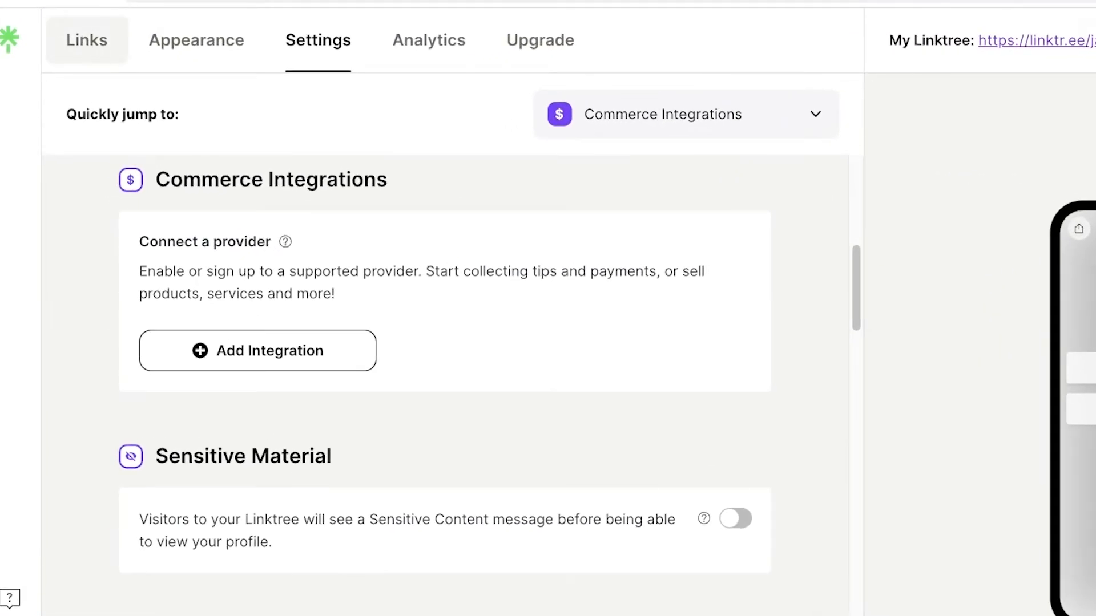
left_click(86, 40)
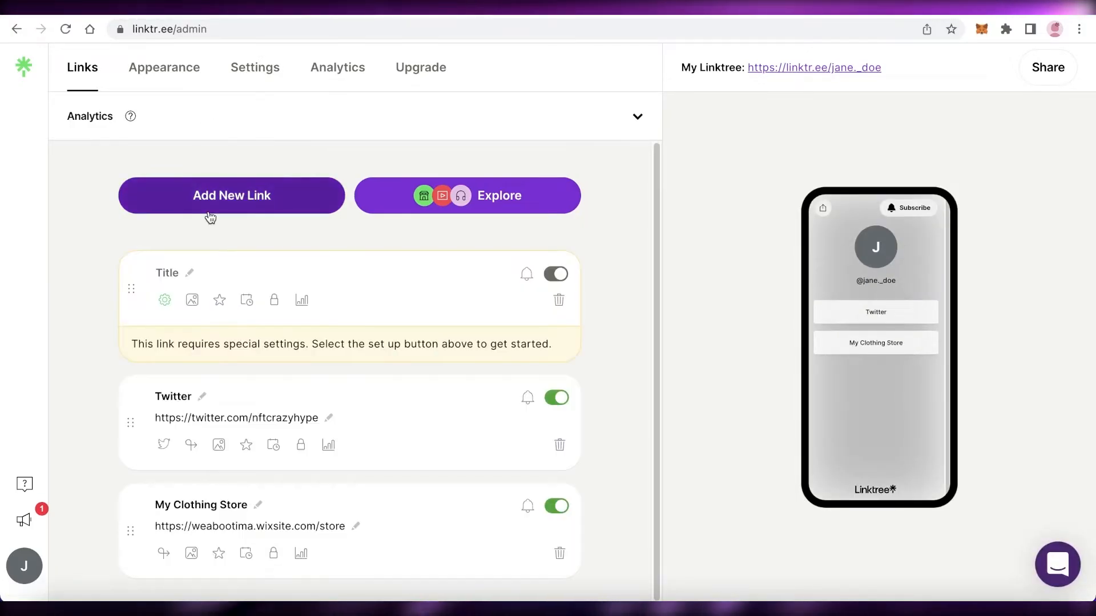
scroll(446, 181, "down", 2)
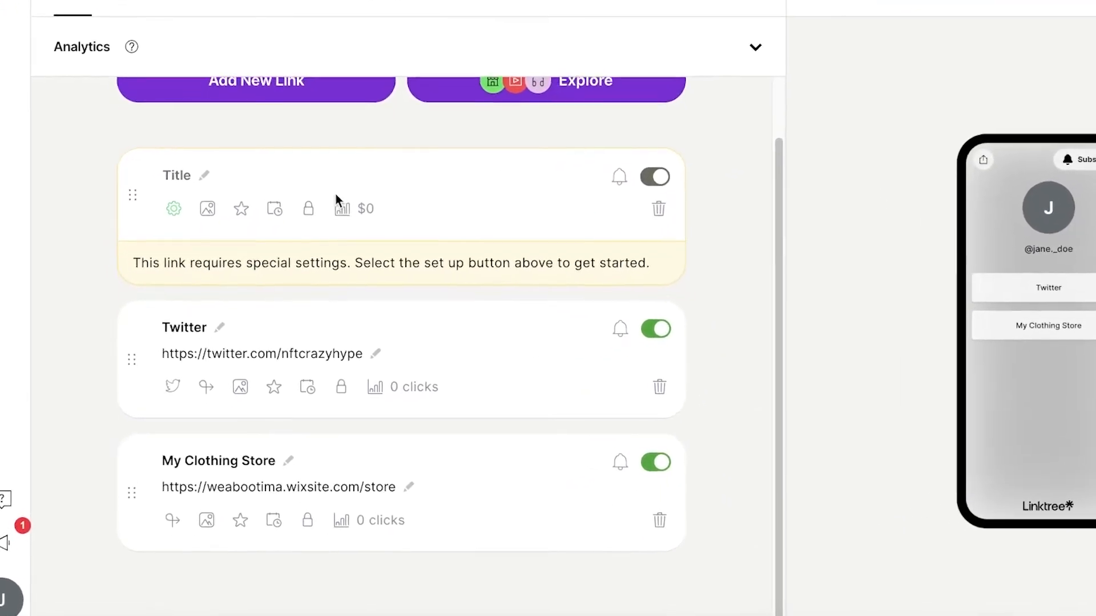
scroll(337, 200, "up", 2)
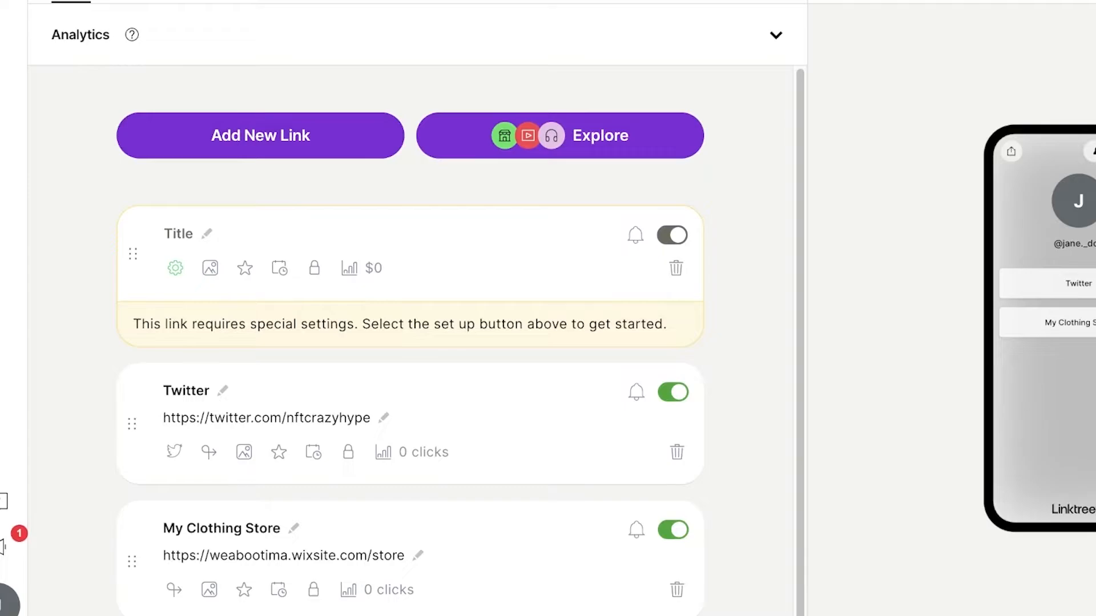
Go to the profile's appearance settings and start uploading your own profile image from the computer
left_click(165, 2)
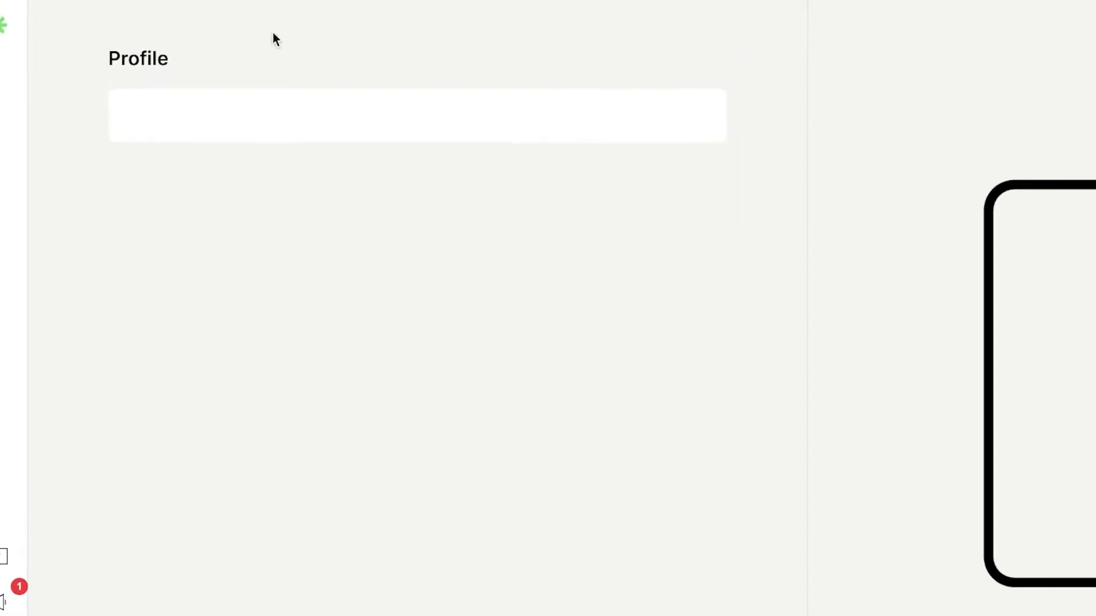
scroll(443, 234, "down", 3)
scroll(443, 228, "up", 3)
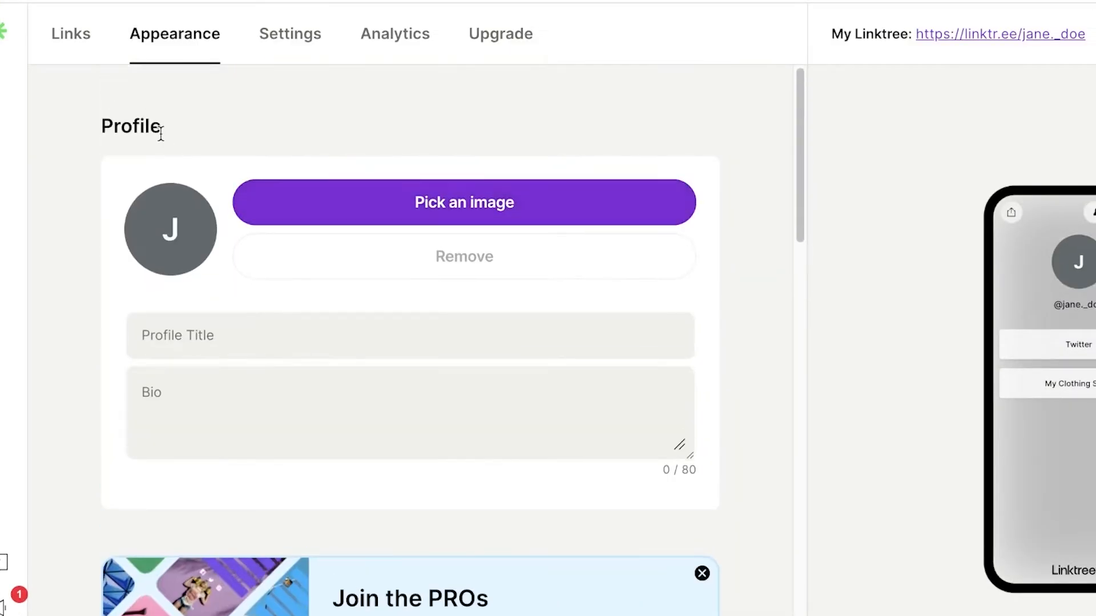
left_click(352, 194)
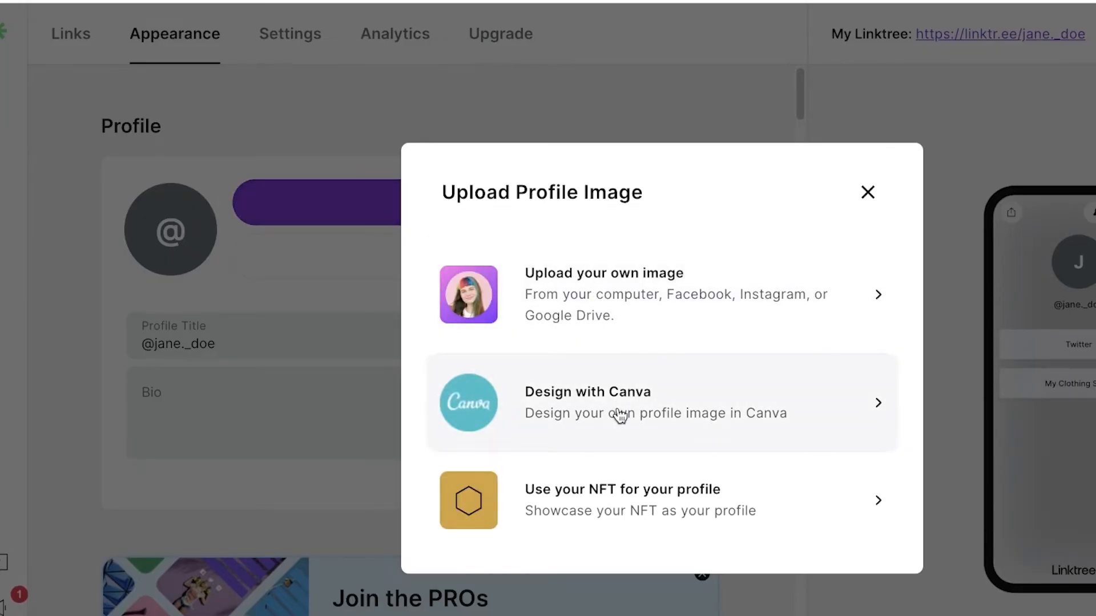
left_click(653, 308)
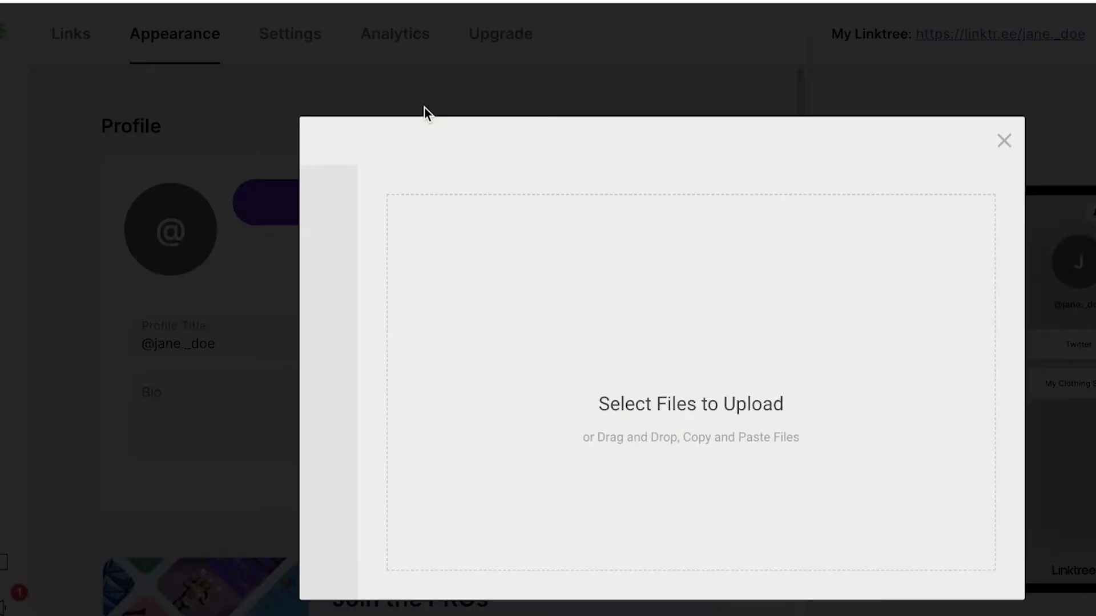
left_click(664, 345)
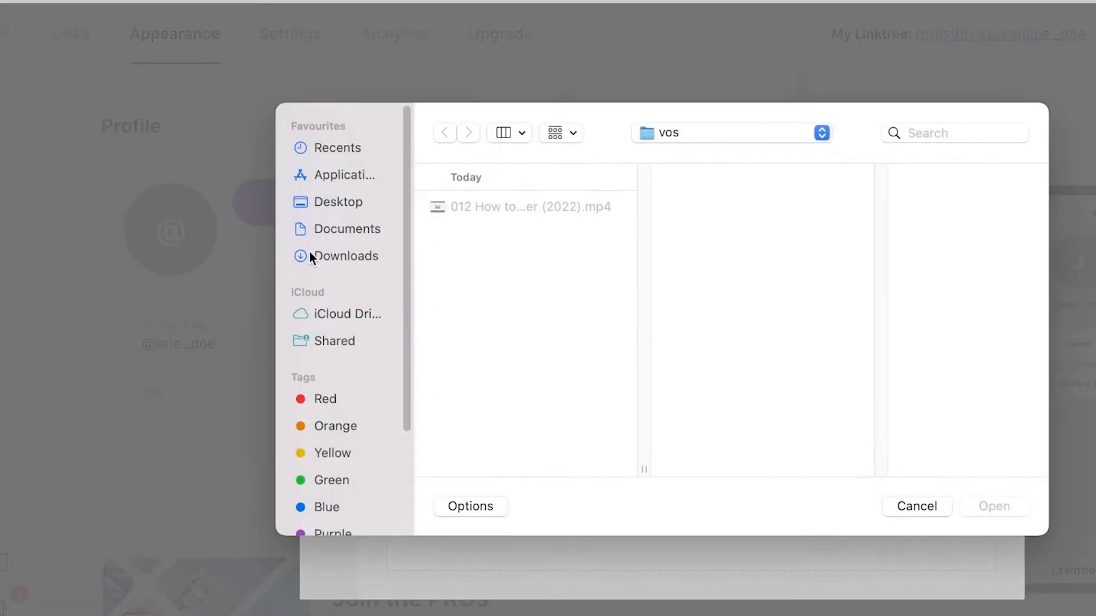
Choose the white lion cub photo vecteezy_so...2198834.jpg from Downloads and save it as the profile image with the default crop
left_click(311, 255)
left_click(494, 269)
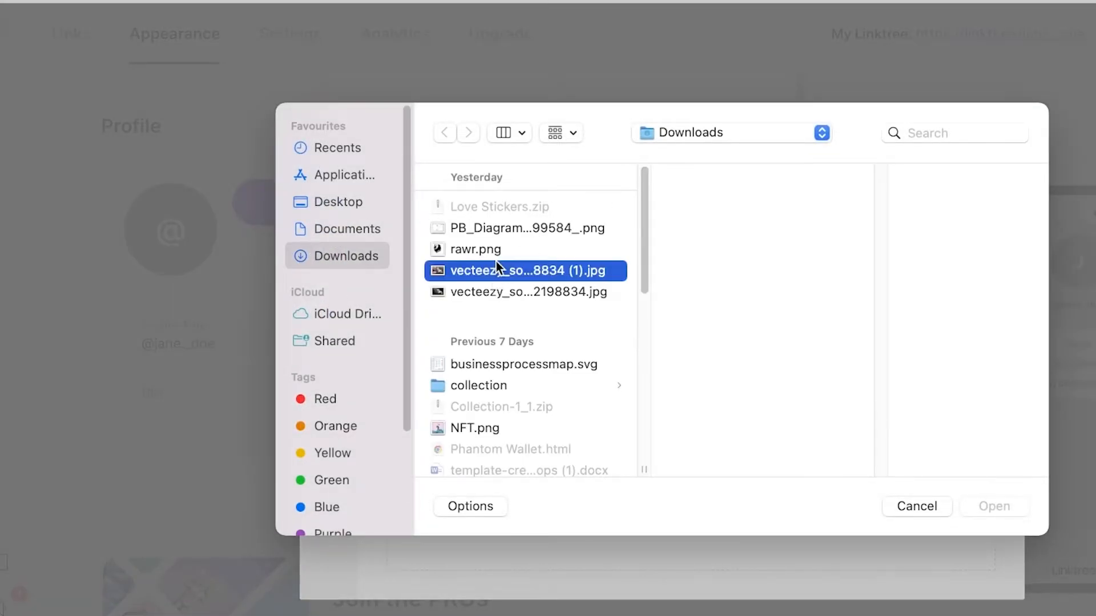
left_click(498, 257)
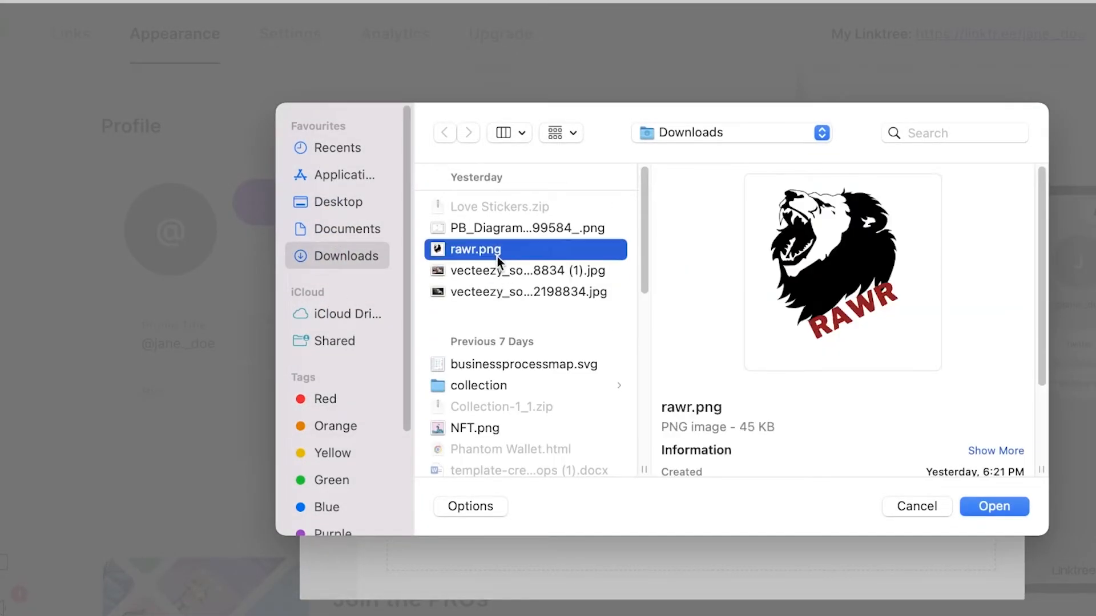
left_click(526, 229)
left_click(512, 290)
left_click(995, 507)
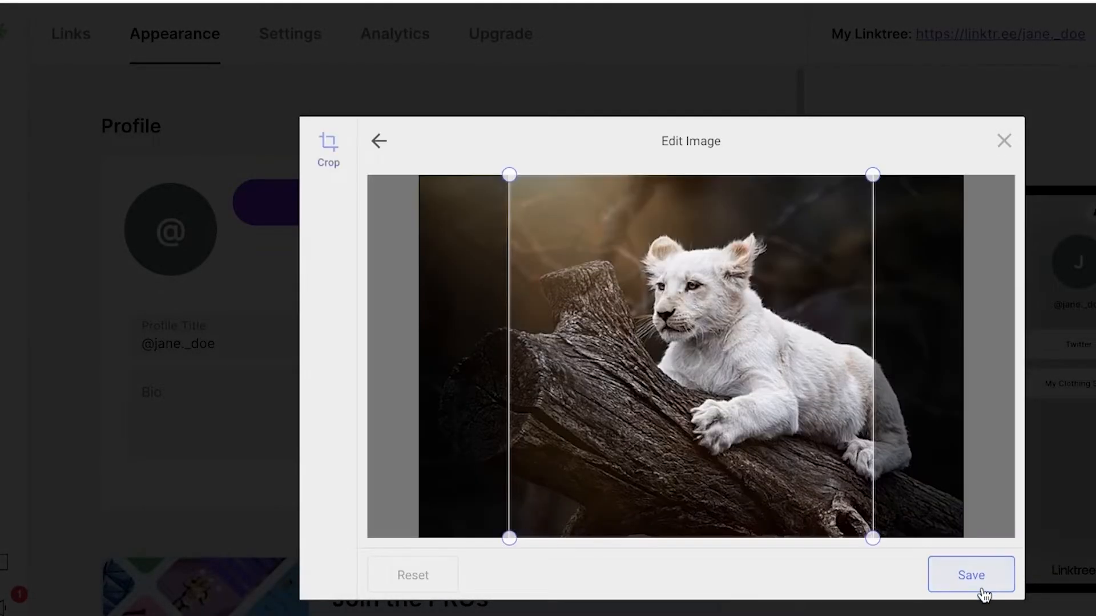
left_click(979, 570)
left_click(951, 576)
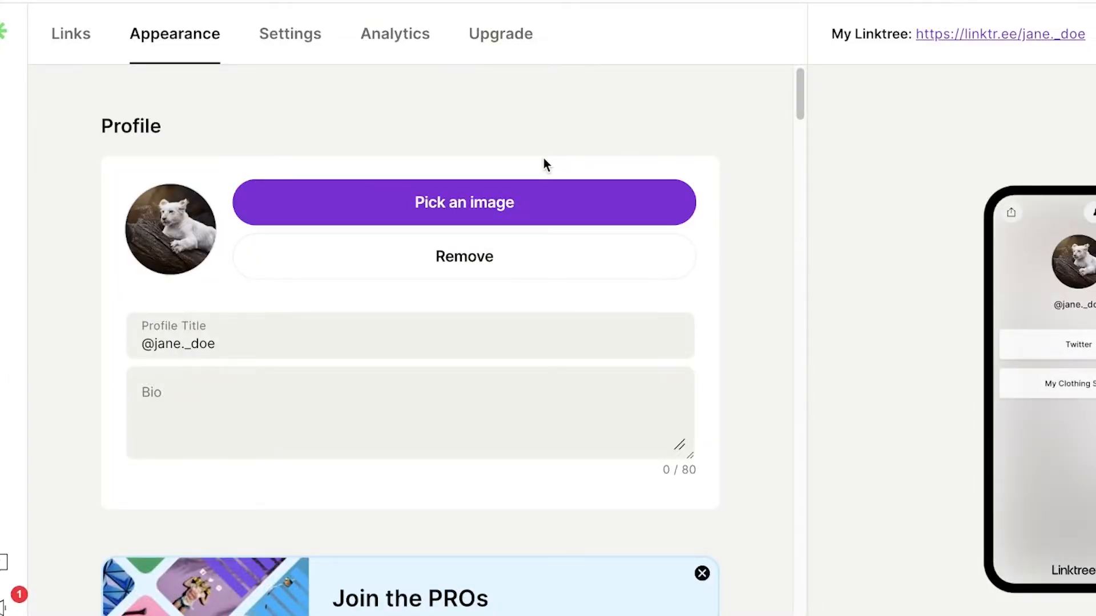
Write a profile bio that welcomes visitors to the world of the profile's owner, giving the owner's full name
scroll(451, 274, "down", 5)
scroll(377, 240, "up", 3)
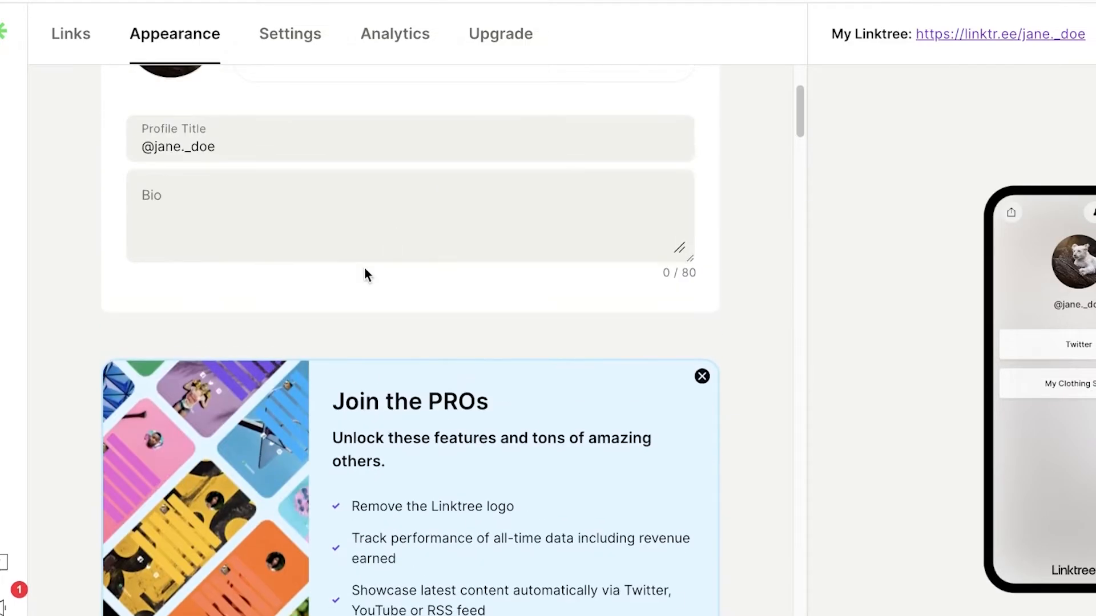
left_click(386, 213)
scroll(454, 124, "down", 8)
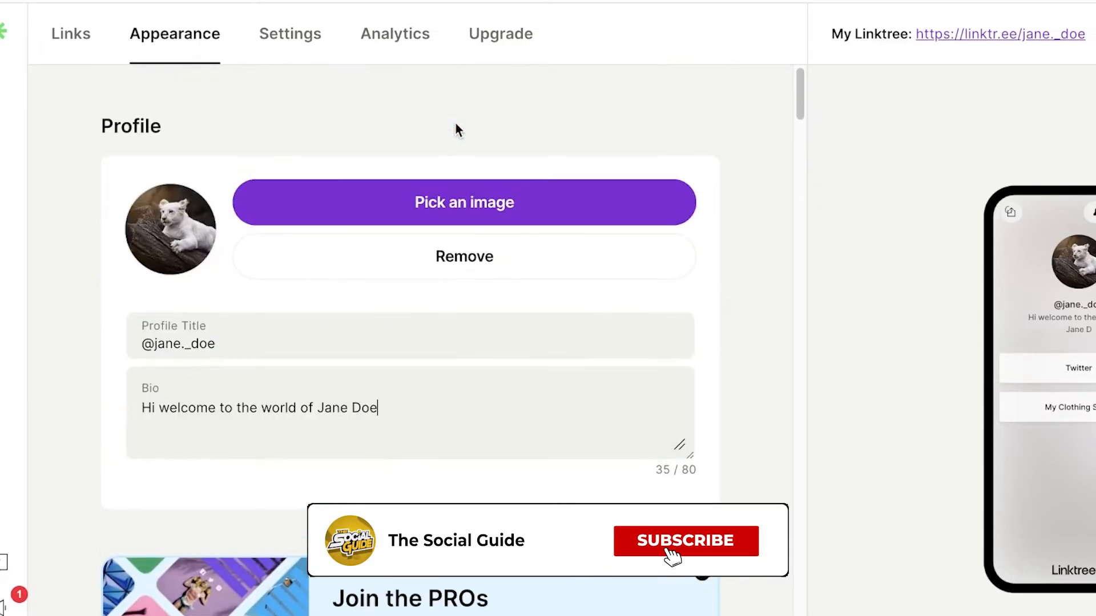
scroll(455, 126, "down", 4)
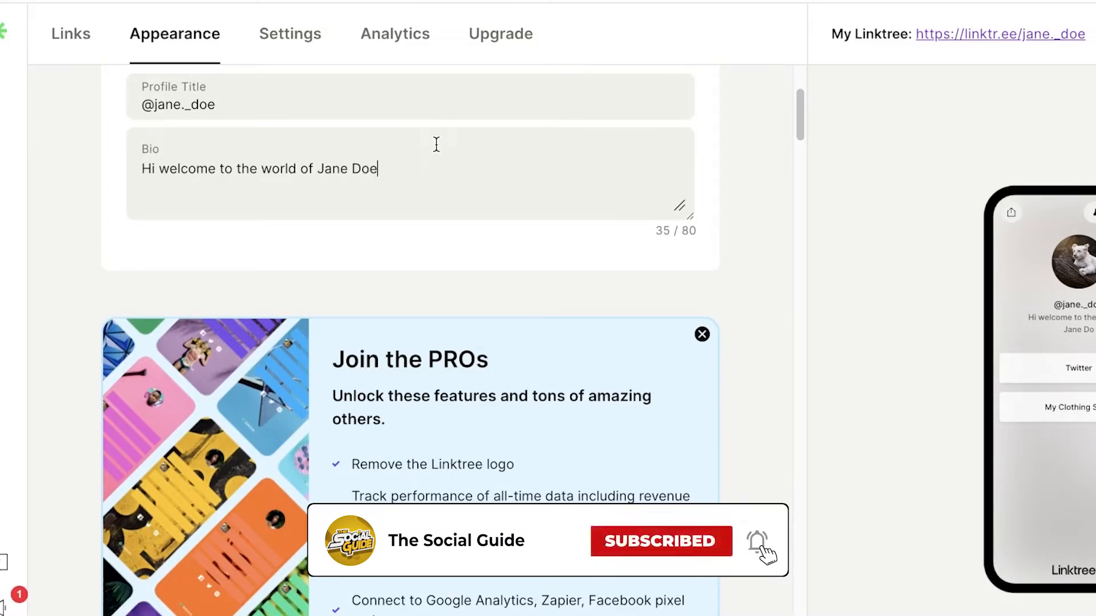
scroll(440, 157, "down", 1)
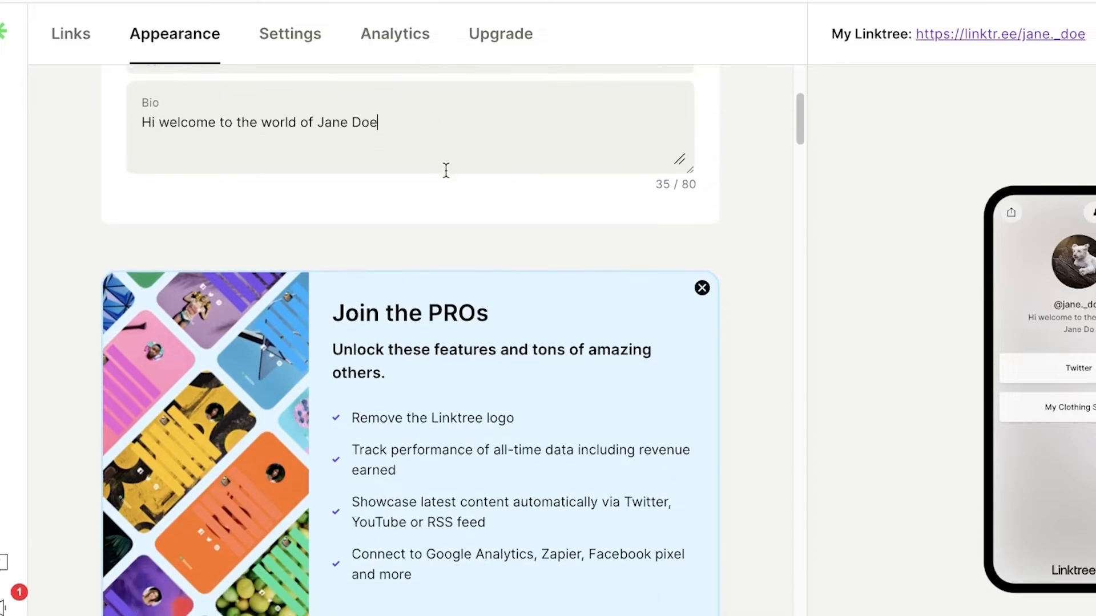
scroll(445, 174, "up", 4)
scroll(462, 286, "down", 2)
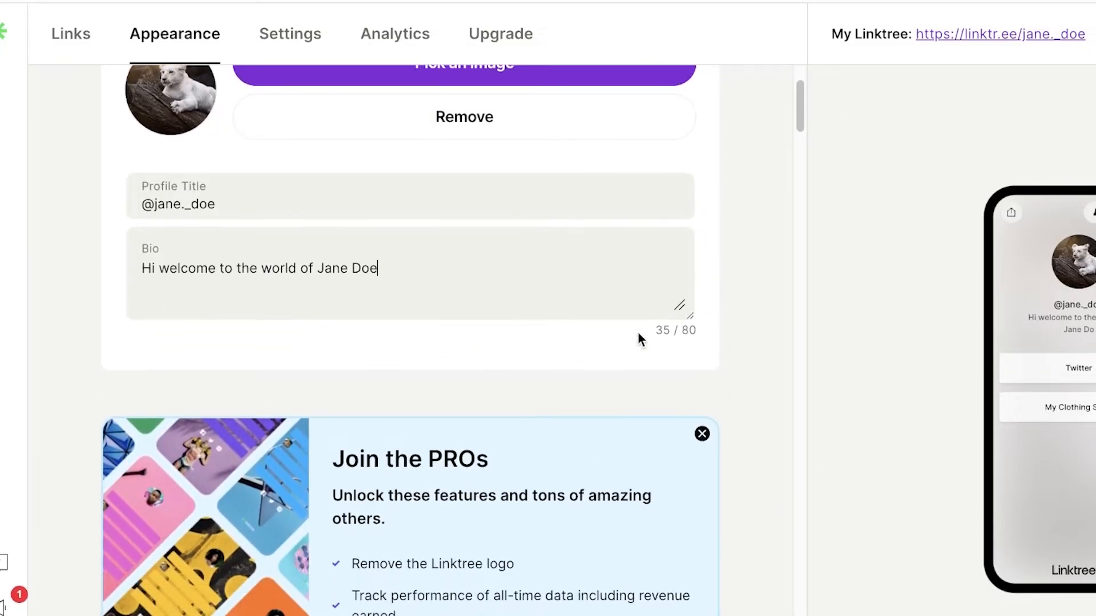
left_click(611, 271)
Look through the available themes, comparing the ones that need an upgrade with the free ones
scroll(612, 270, "down", 12)
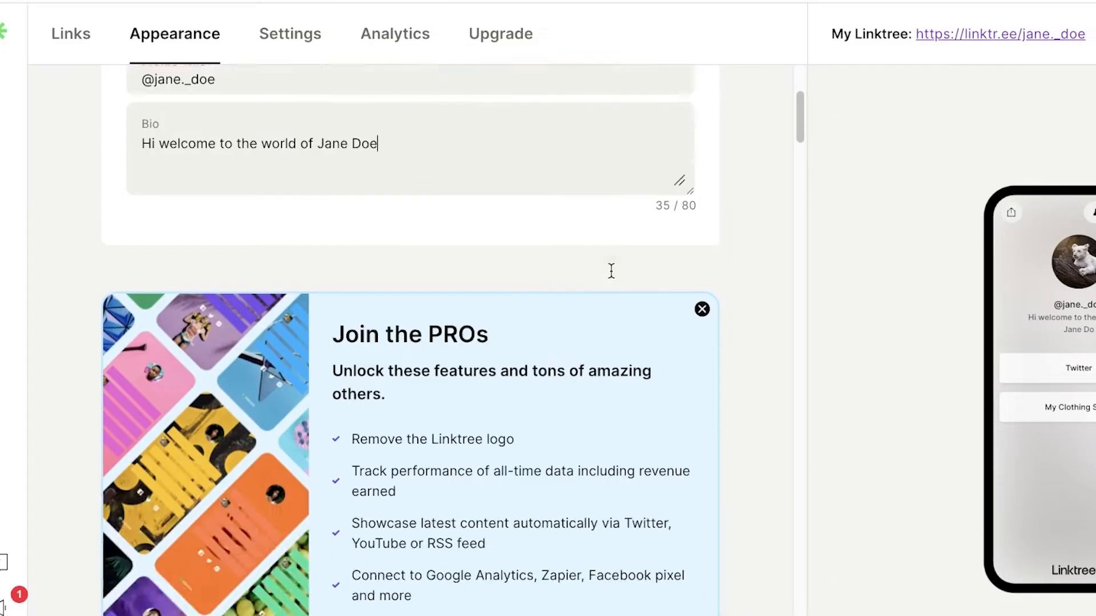
scroll(612, 272, "up", 8)
scroll(610, 281, "down", 2)
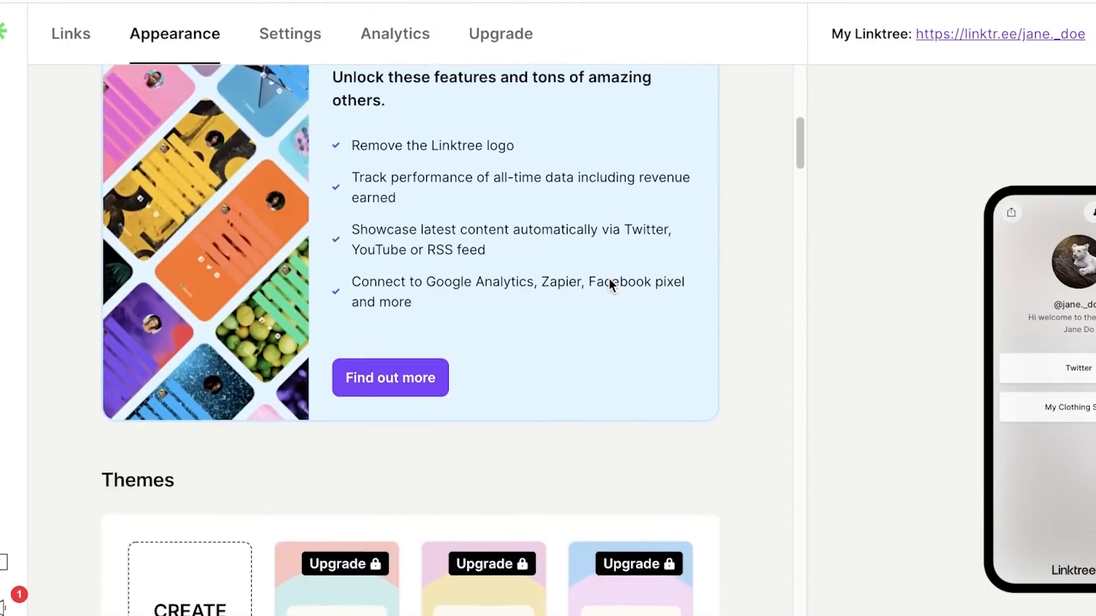
scroll(612, 277, "up", 9)
scroll(622, 273, "down", 13)
scroll(623, 263, "down", 5)
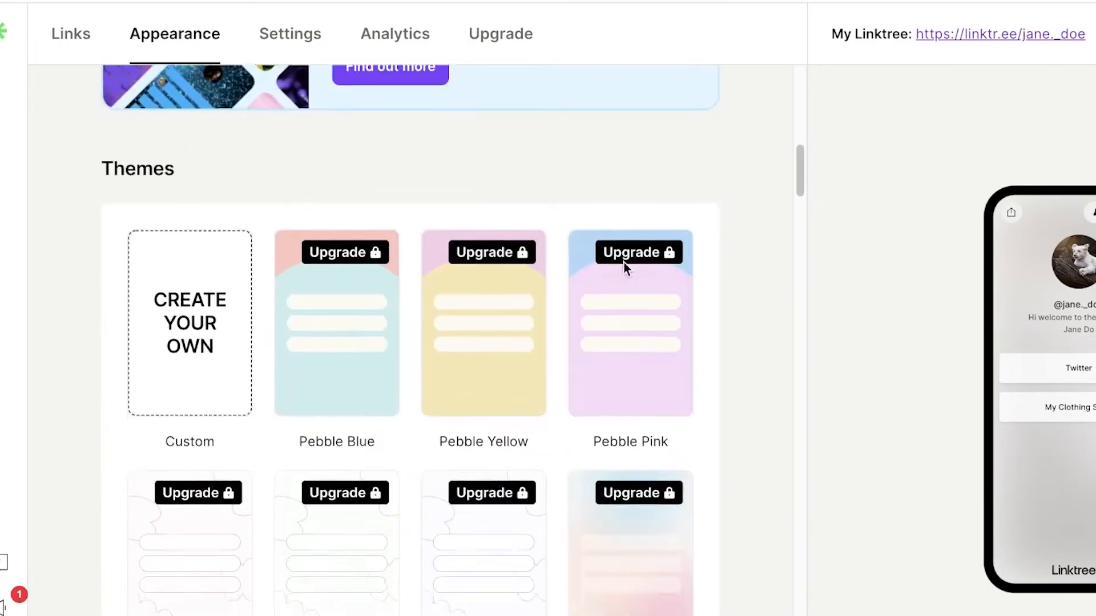
scroll(268, 196, "down", 6)
scroll(269, 196, "up", 10)
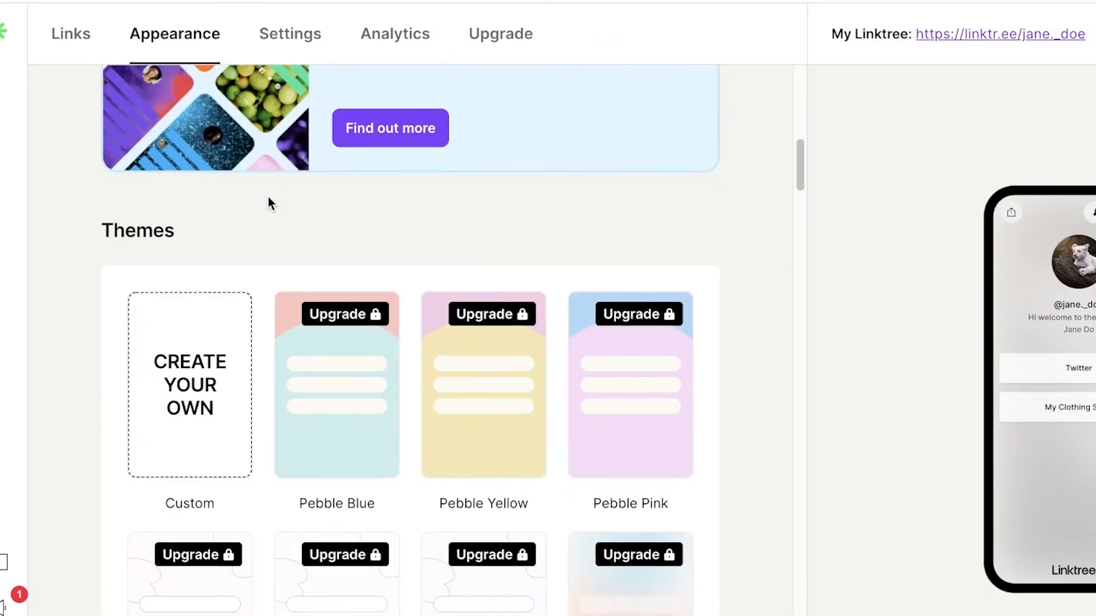
scroll(269, 200, "down", 19)
scroll(274, 384, "up", 4)
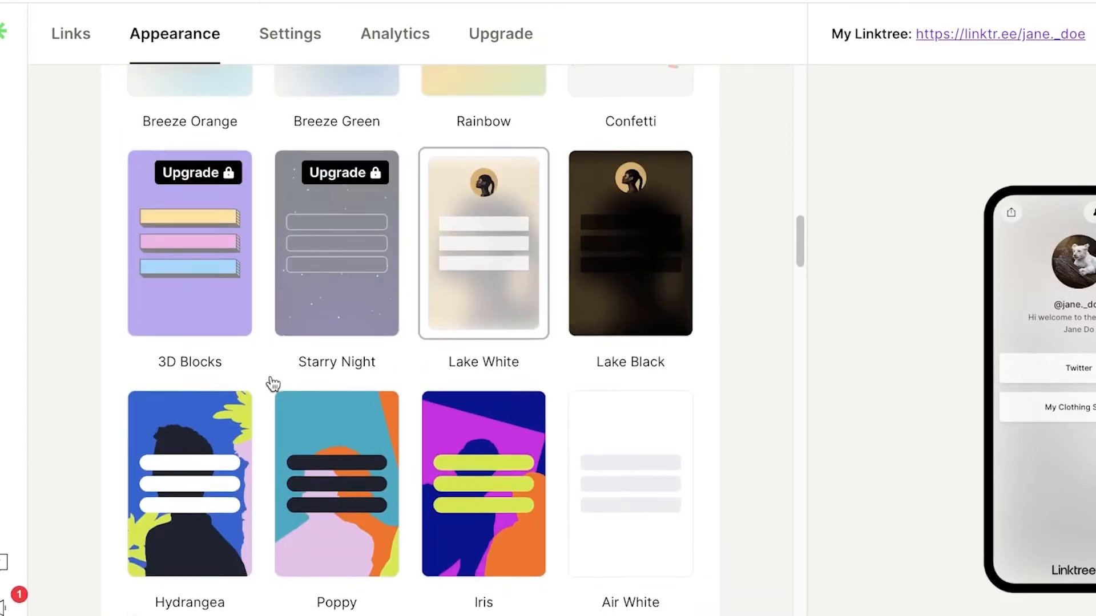
scroll(526, 293, "down", 8)
scroll(387, 296, "up", 15)
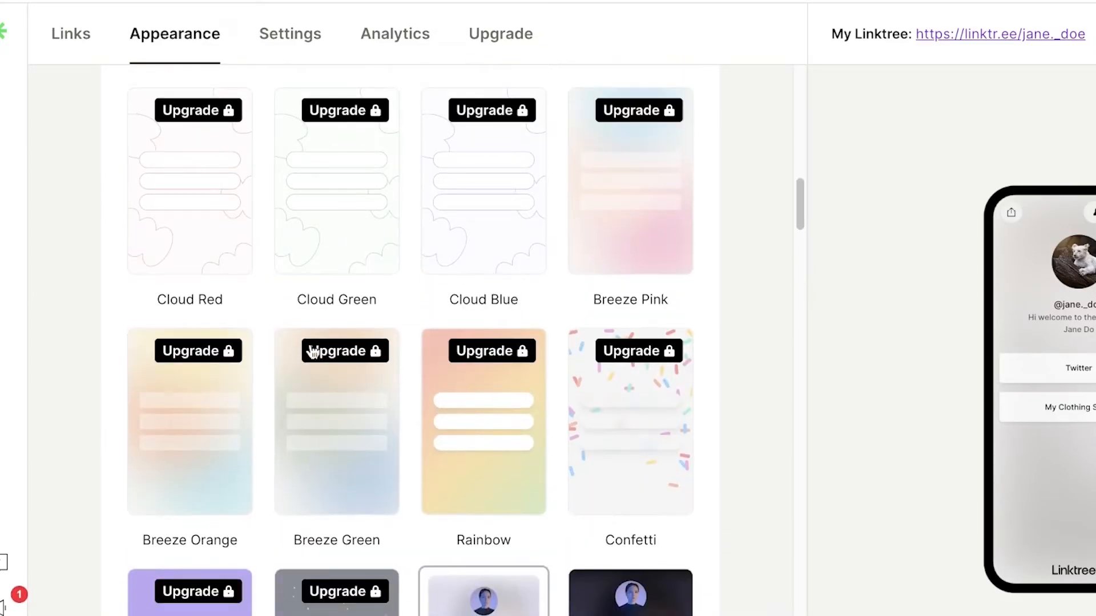
scroll(313, 352, "down", 6)
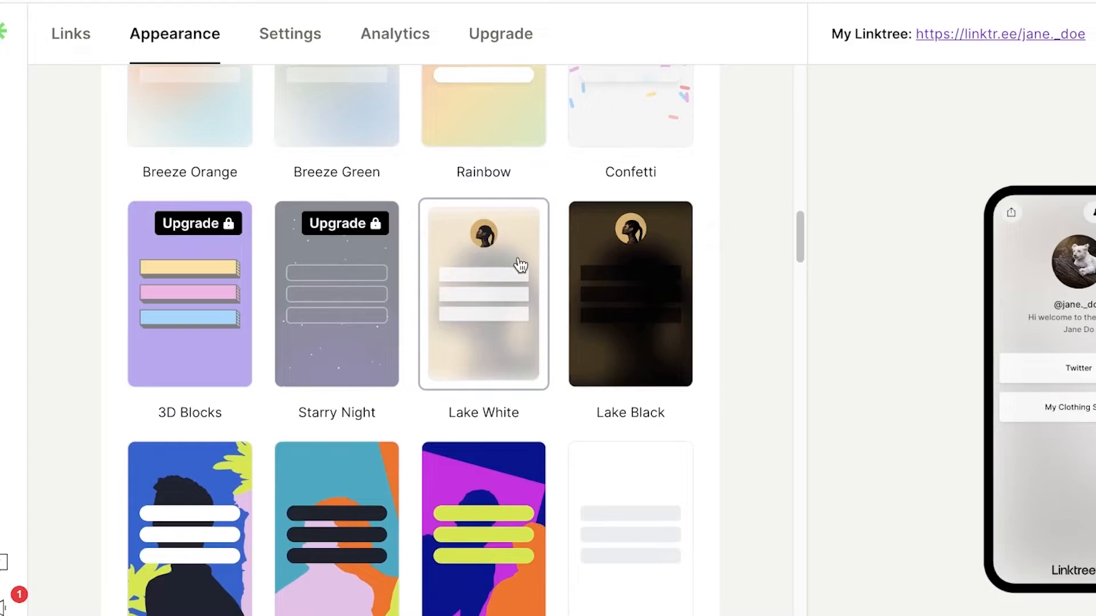
Try out the Lake Black, Mineral Green, Air Black, Bloom and Mineral Orange themes on the profile
left_click(633, 275)
scroll(611, 254, "down", 14)
left_click(585, 216)
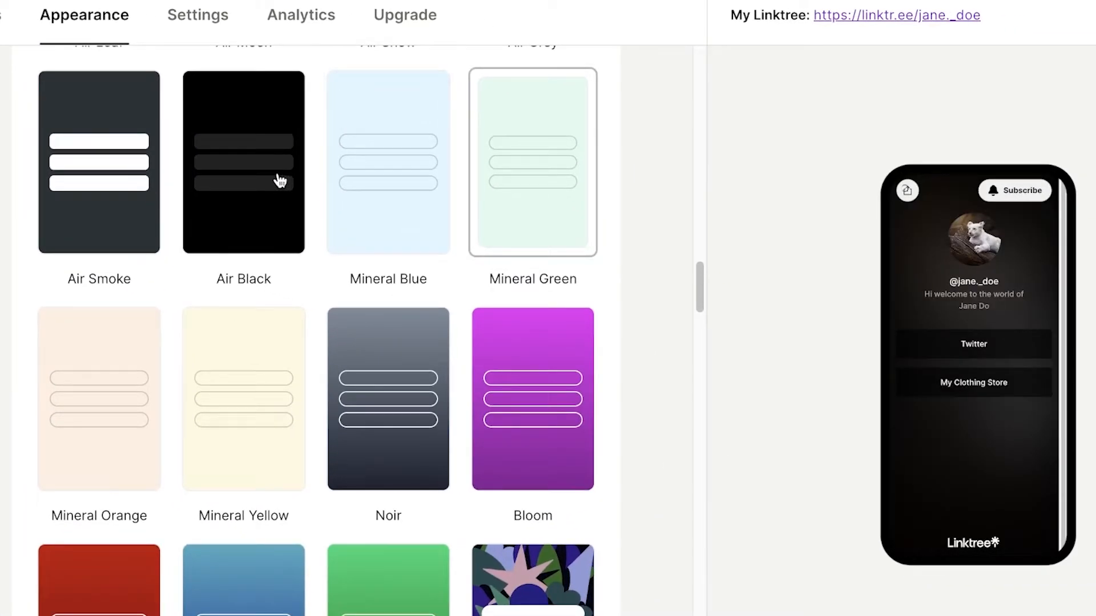
left_click(280, 181)
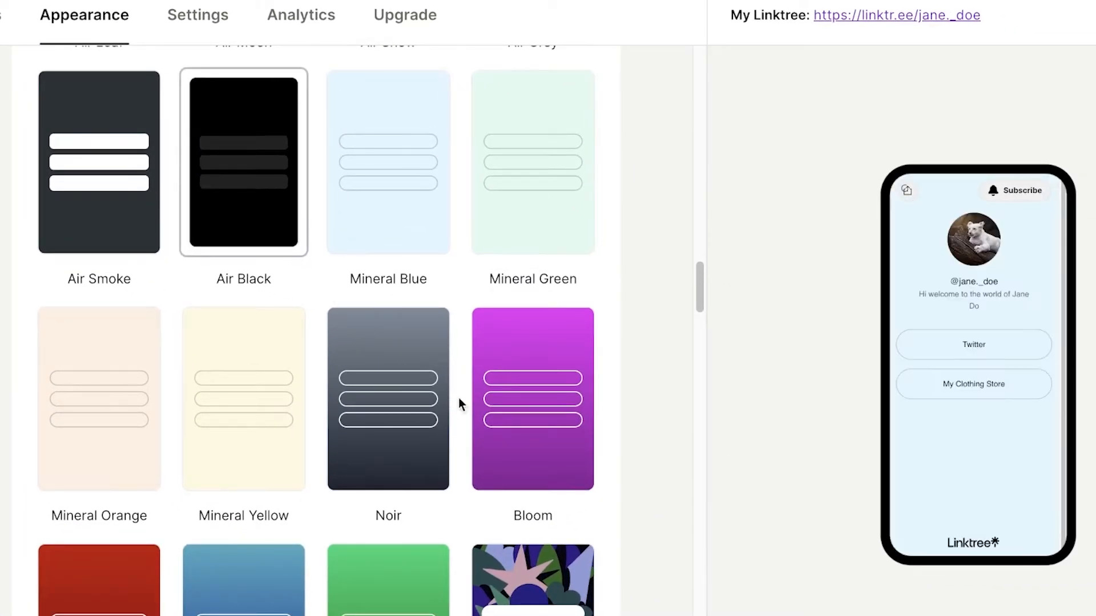
left_click(519, 399)
left_click(125, 415)
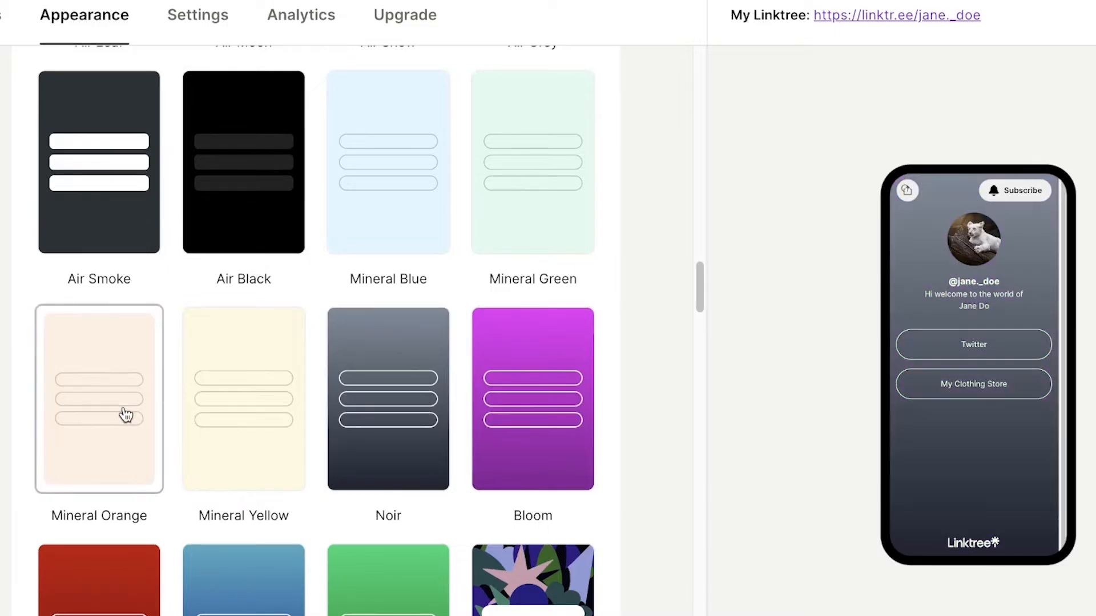
Try the Linktree x Daniel Triendl theme on the profile
scroll(171, 417, "down", 8)
scroll(173, 411, "up", 1)
left_click(538, 194)
scroll(538, 194, "up", 10)
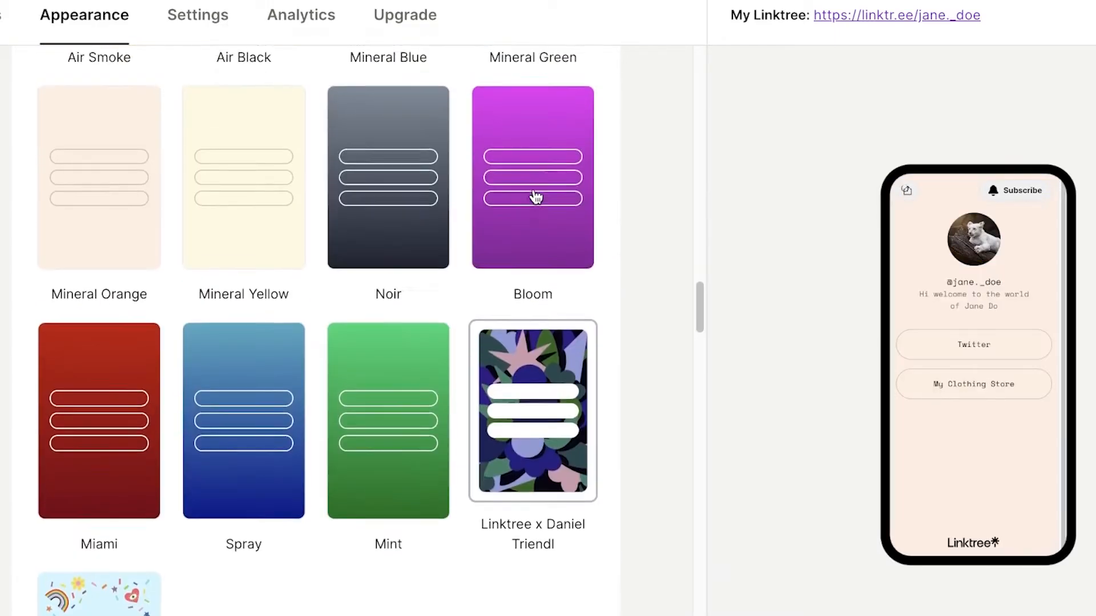
scroll(170, 314, "up", 5)
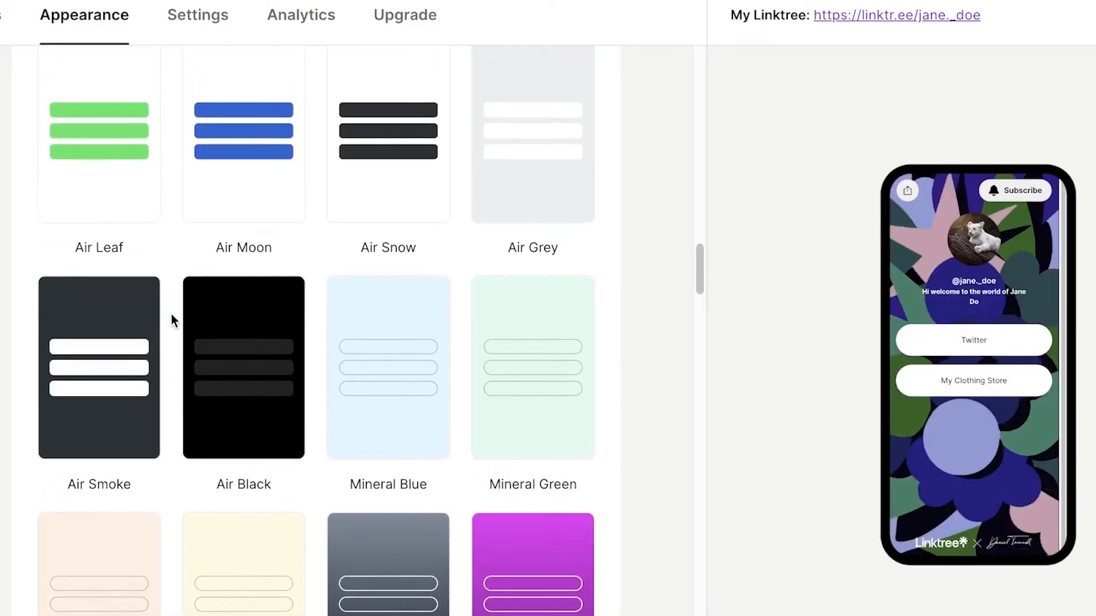
Try the Poppy and Iris themes on the profile
left_click_drag(176, 314, 317, 182)
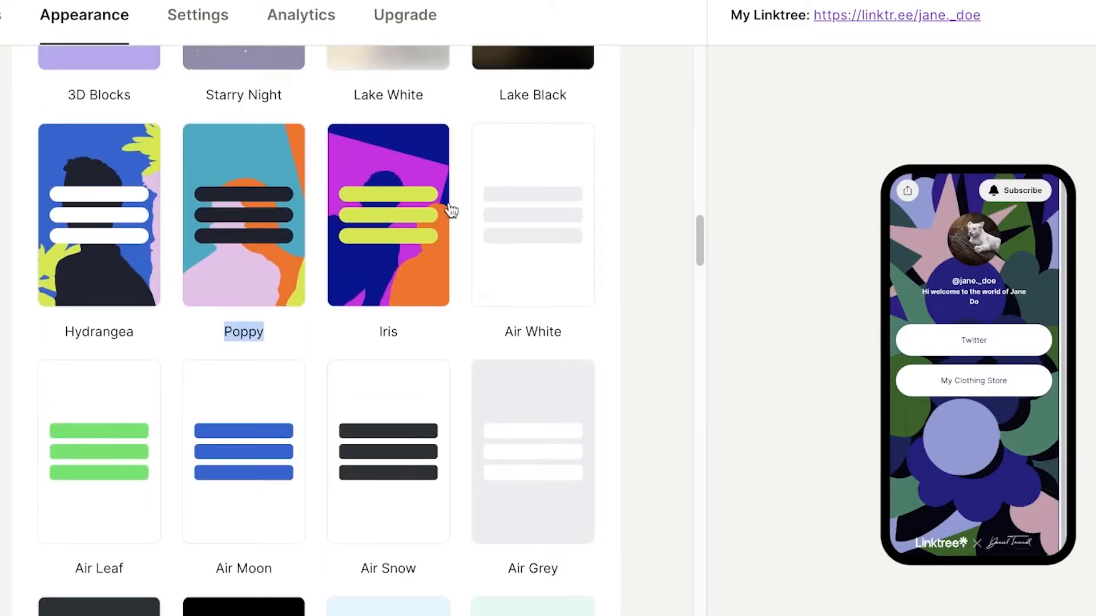
left_click(341, 241)
left_click(271, 242)
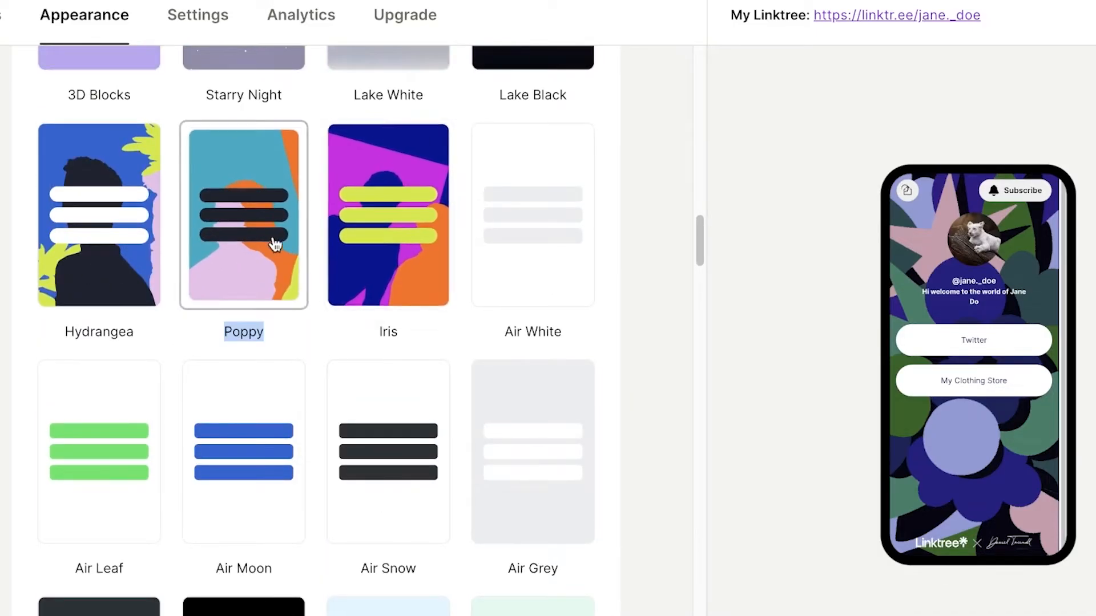
left_click(406, 223)
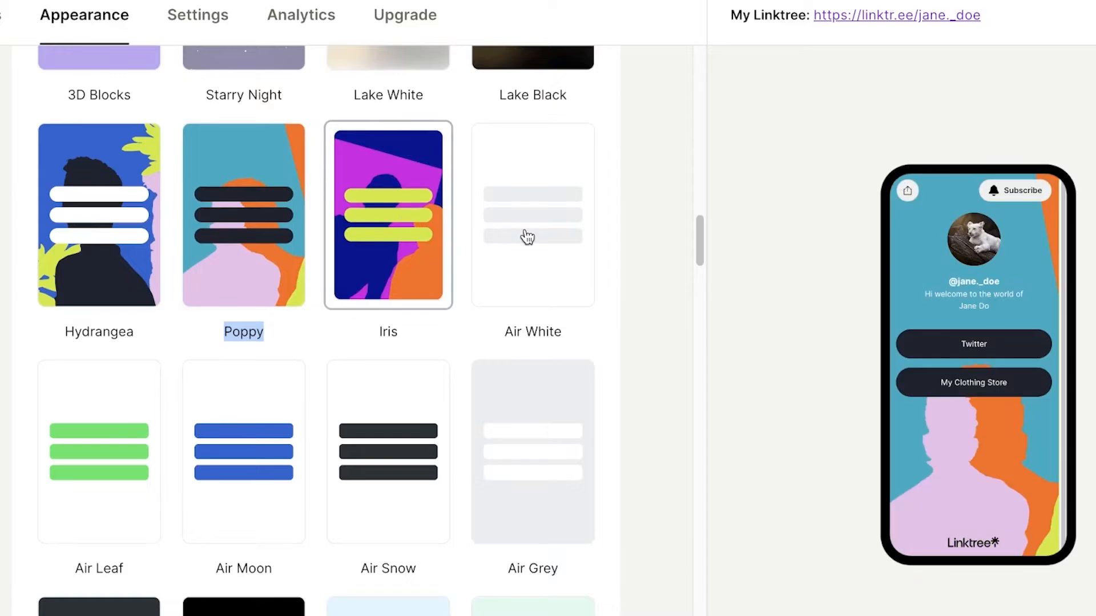
Apply the Linktree x Luke John Matthew Arnold theme to the profile
scroll(530, 236, "down", 10)
scroll(533, 238, "down", 1)
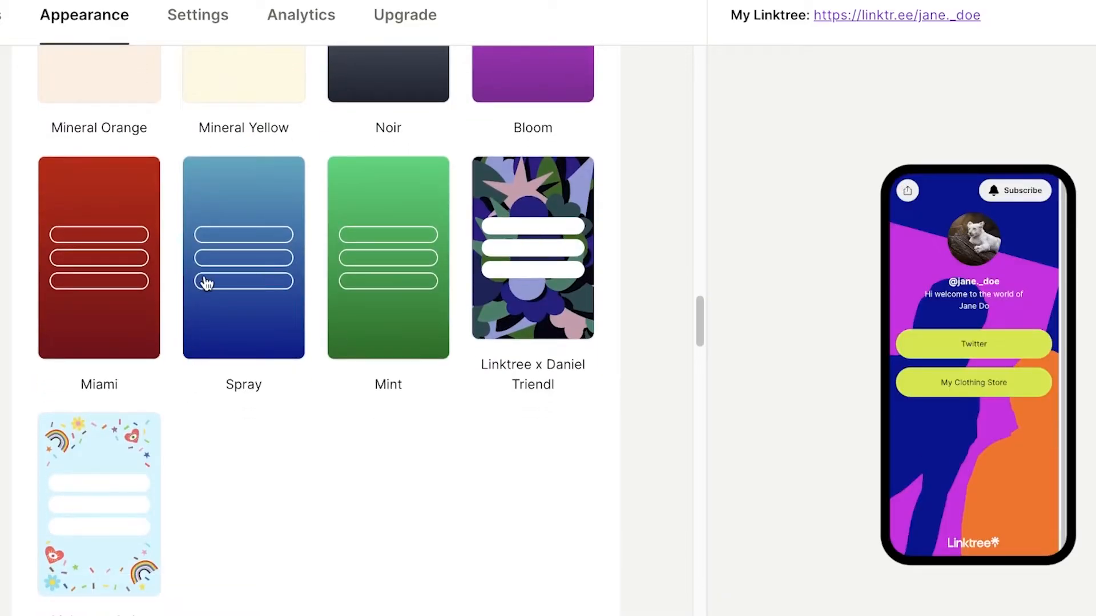
scroll(284, 262, "up", 1)
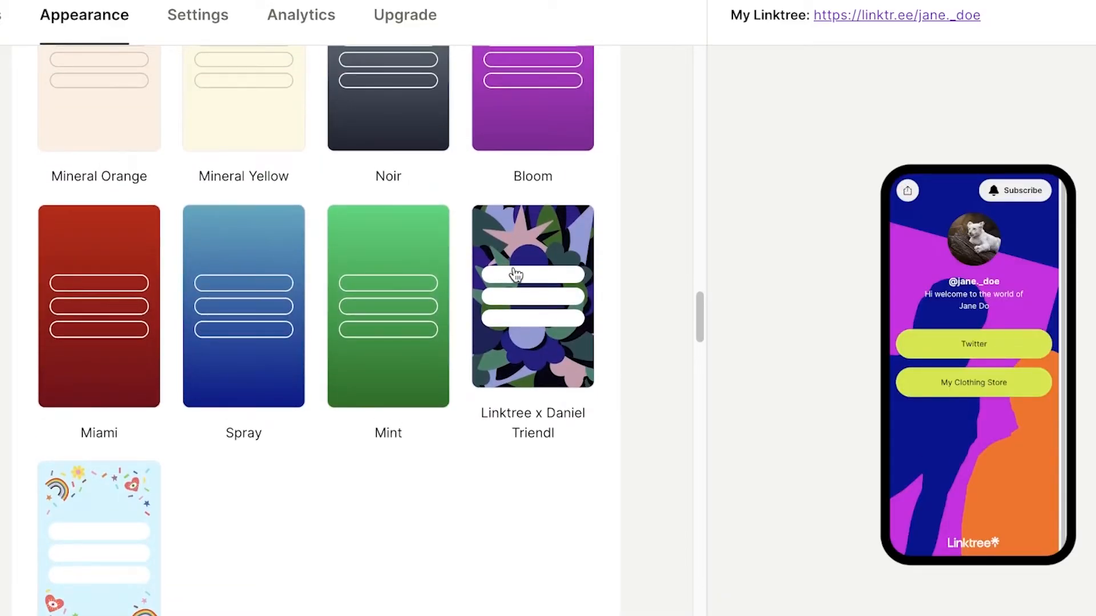
left_click(106, 532)
Examine the custom appearance options for backgrounds, buttons and fonts
scroll(308, 448, "down", 10)
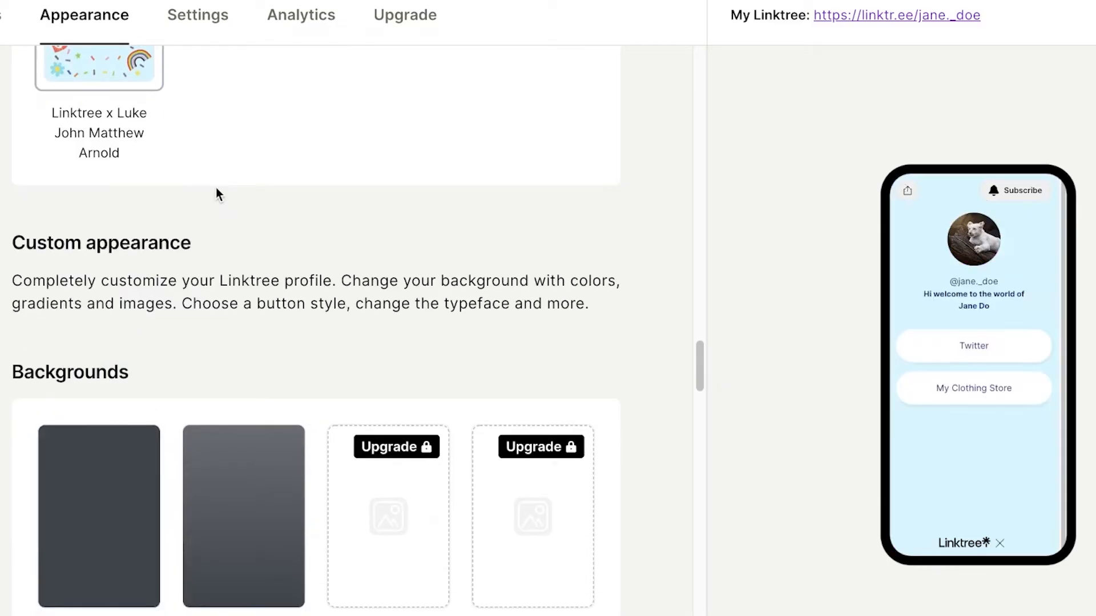
scroll(228, 342, "down", 8)
scroll(196, 264, "up", 3)
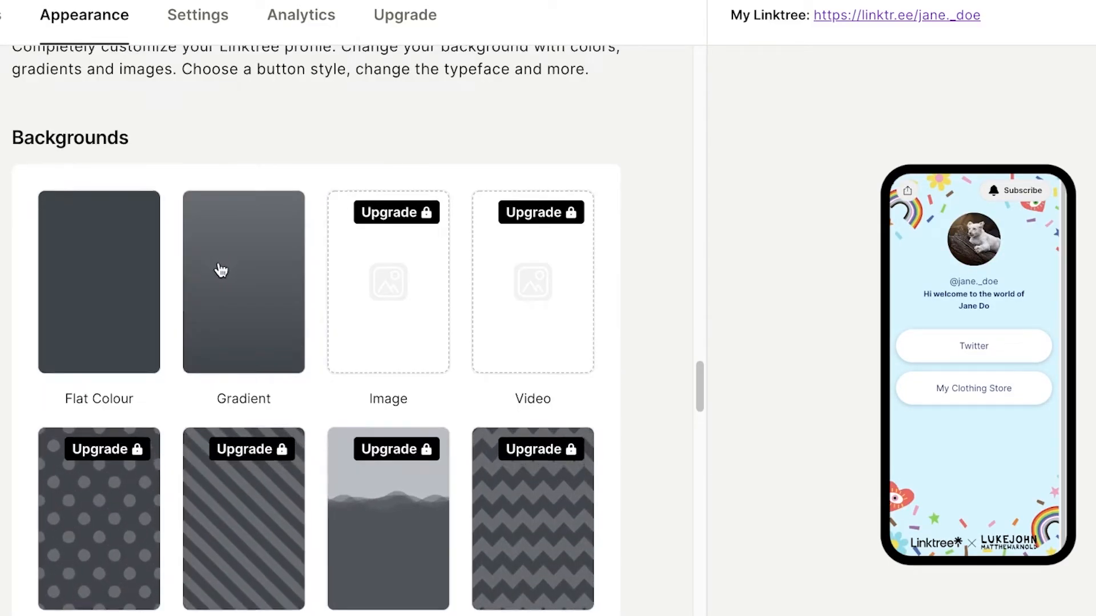
scroll(217, 271, "down", 5)
scroll(114, 255, "up", 3)
scroll(115, 256, "down", 8)
scroll(115, 256, "down", 10)
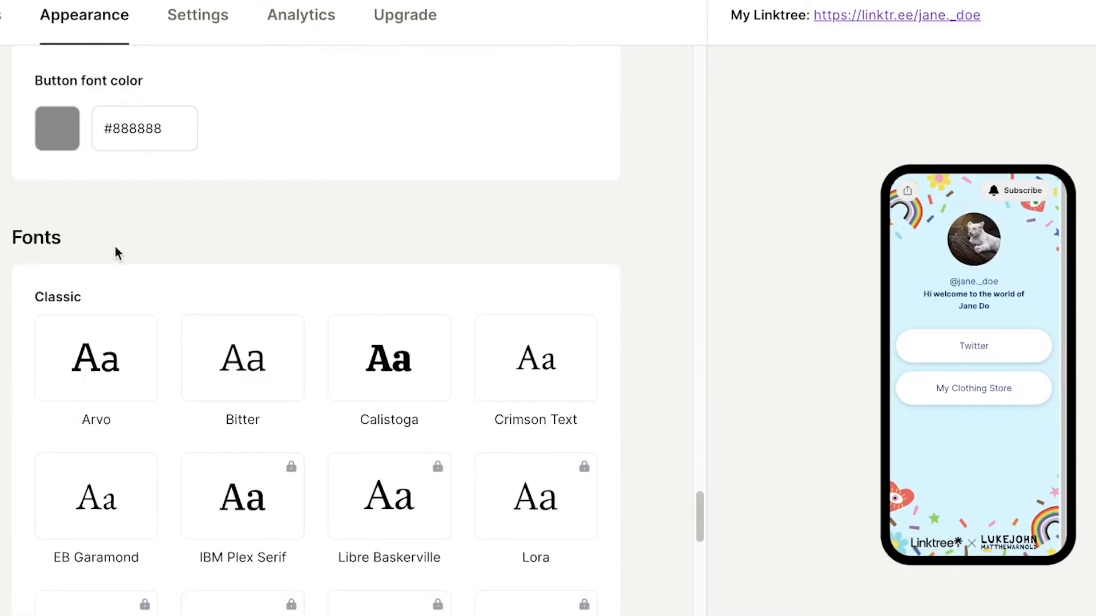
scroll(114, 250, "up", 7)
scroll(297, 228, "up", 1)
scroll(337, 204, "up", 3)
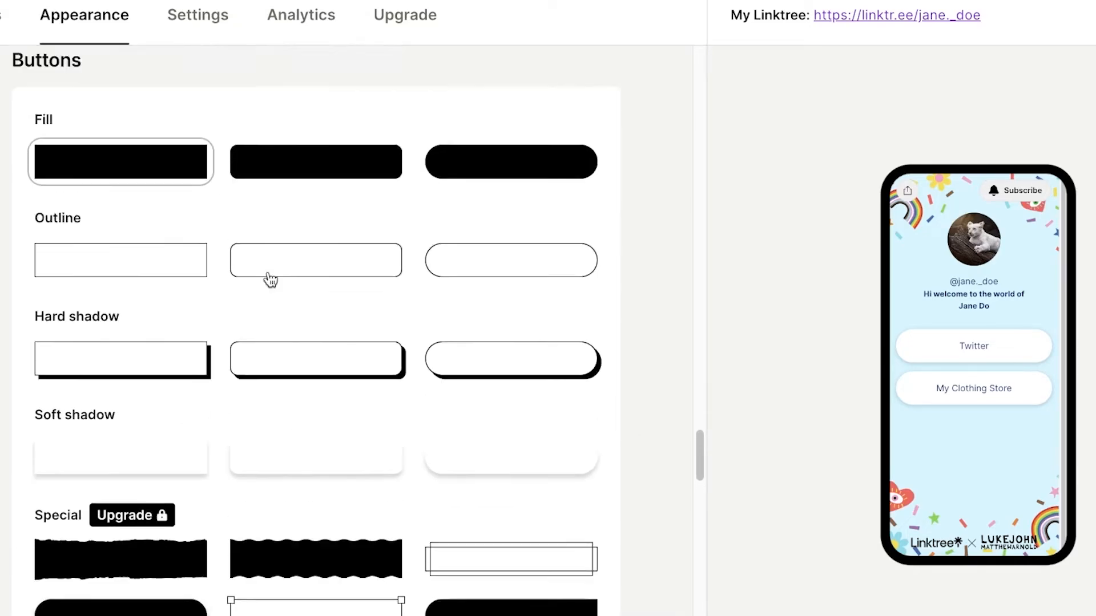
Set the custom font color to #BC6868 in the profile's appearance options
scroll(277, 301, "down", 20)
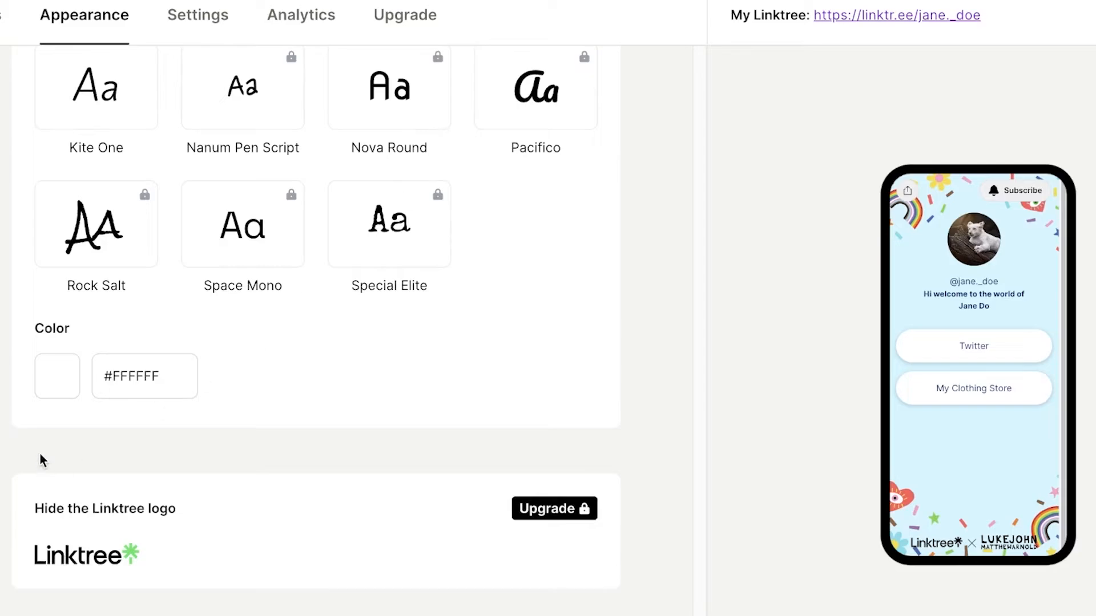
left_click(44, 390)
left_click(127, 403)
left_click(481, 349)
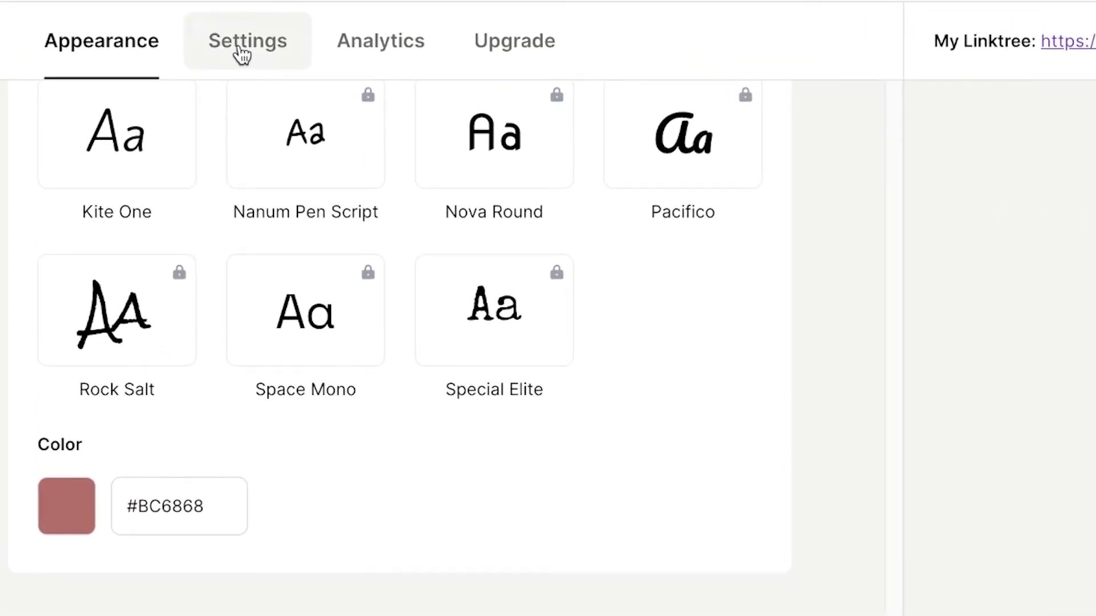
Examine the Linktree settings, from the support banner and integrations through SEO, analytics, subscribe, social icons and affiliate programs
left_click(242, 56)
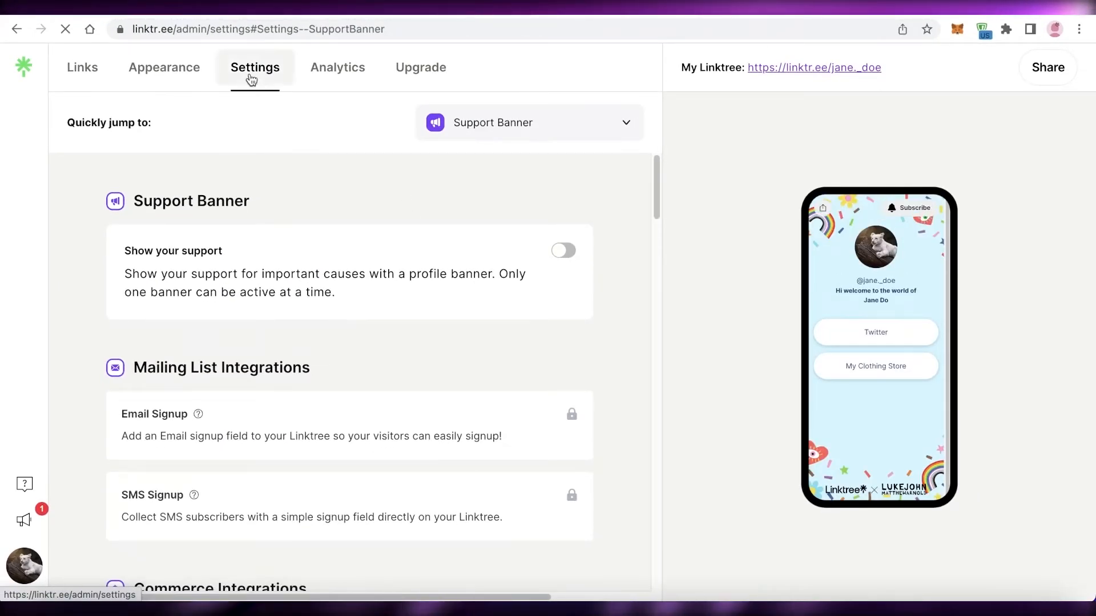
left_click(456, 122)
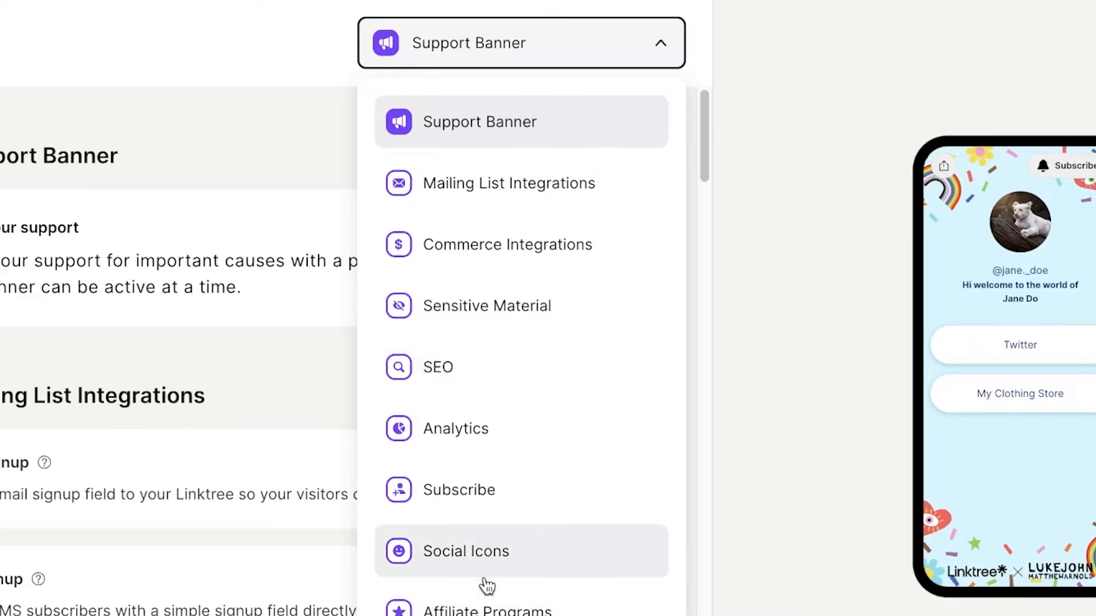
left_click(862, 188)
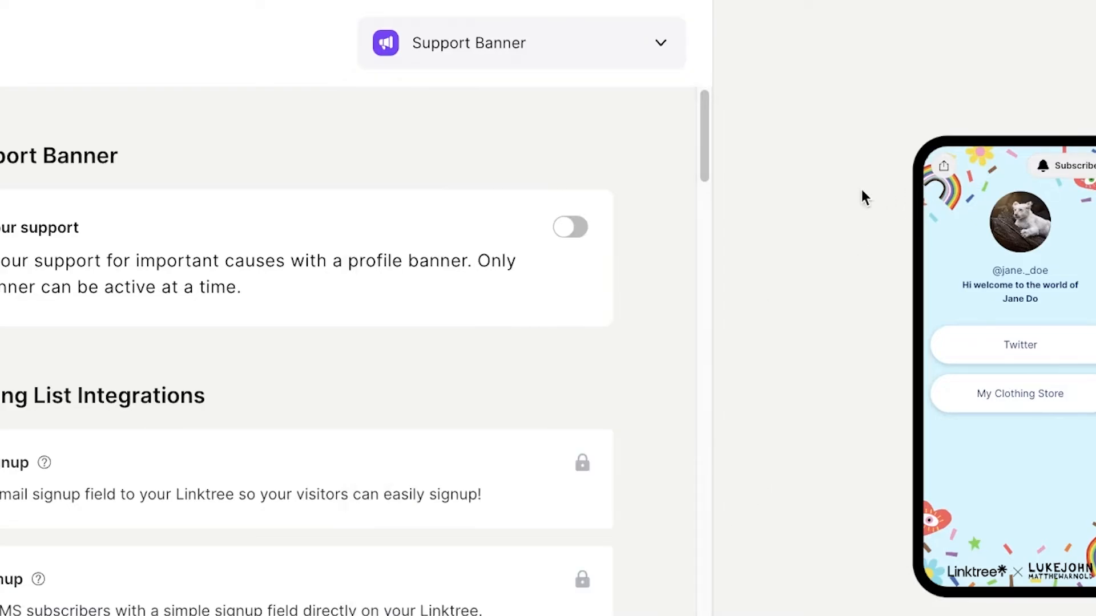
scroll(425, 151, "down", 6)
scroll(426, 152, "down", 10)
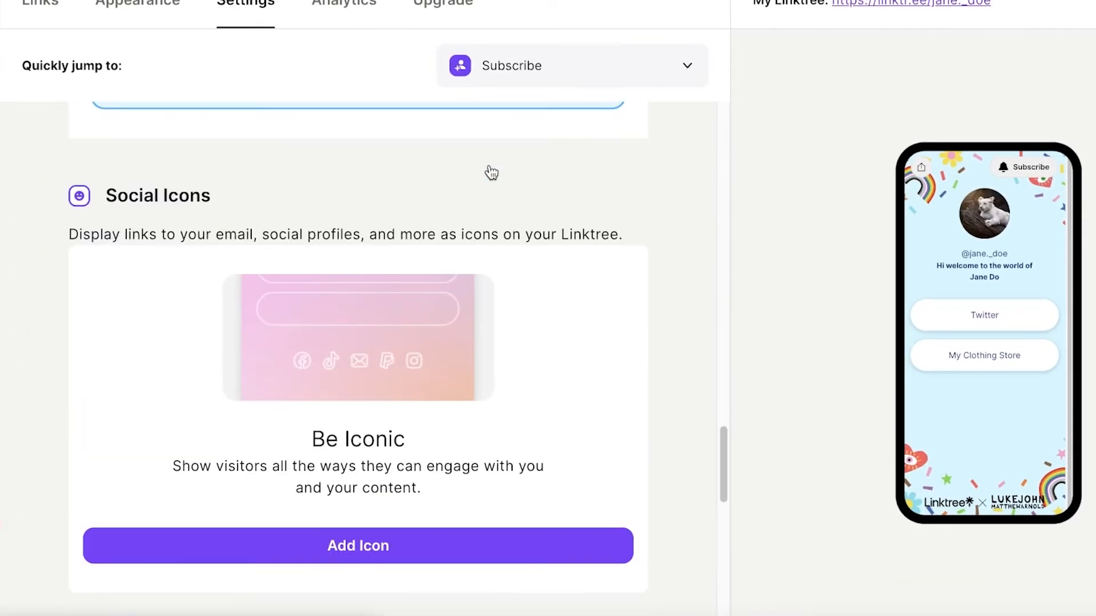
scroll(421, 164, "up", 4)
scroll(491, 171, "up", 5)
scroll(473, 205, "down", 15)
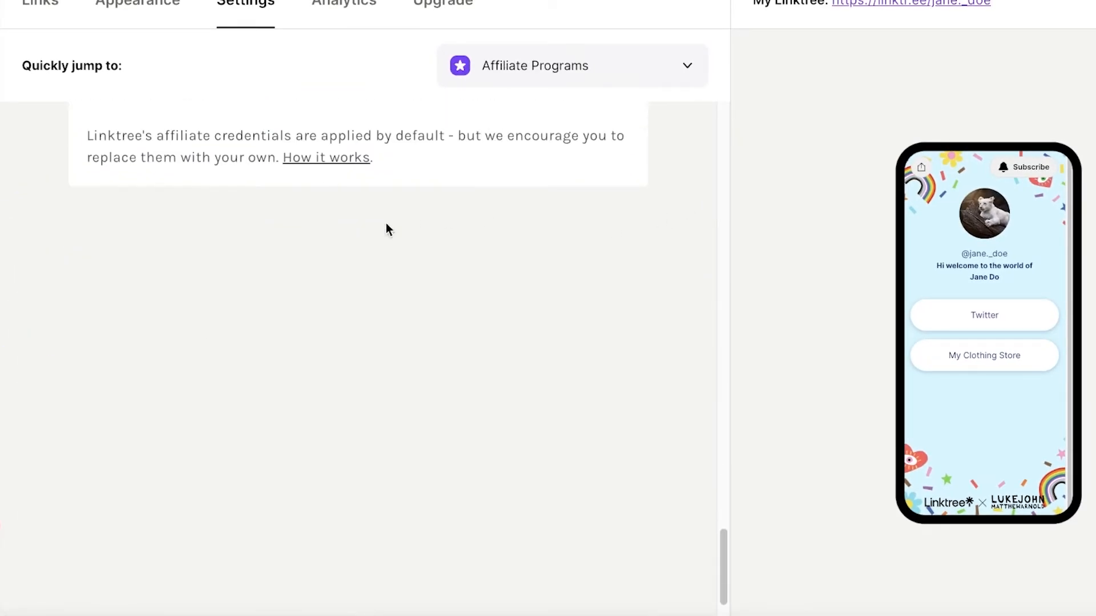
scroll(388, 223, "up", 6)
scroll(393, 220, "up", 10)
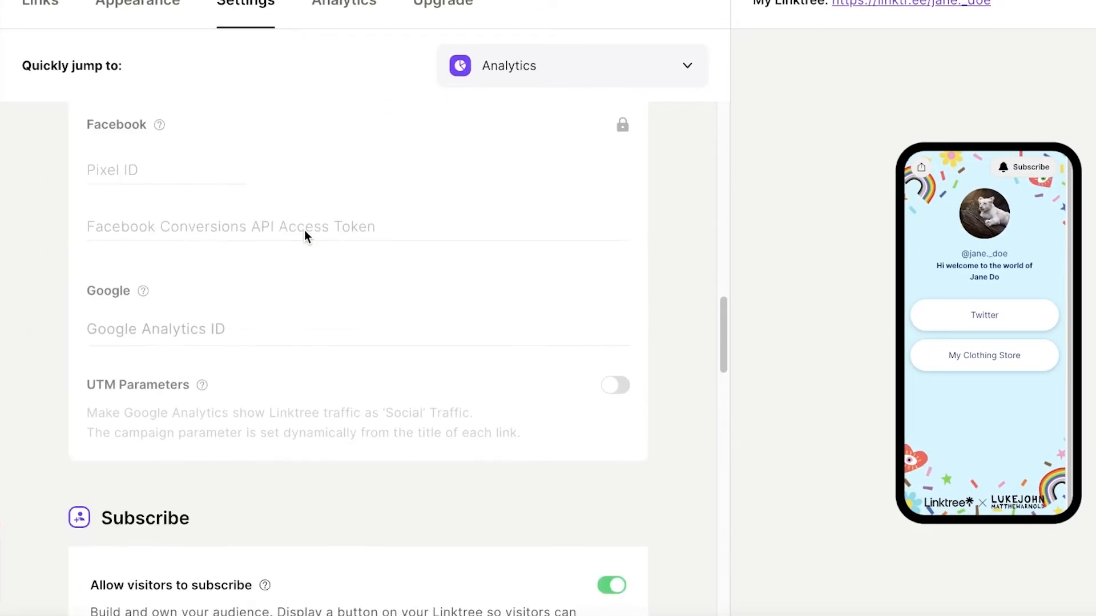
scroll(316, 242, "up", 8)
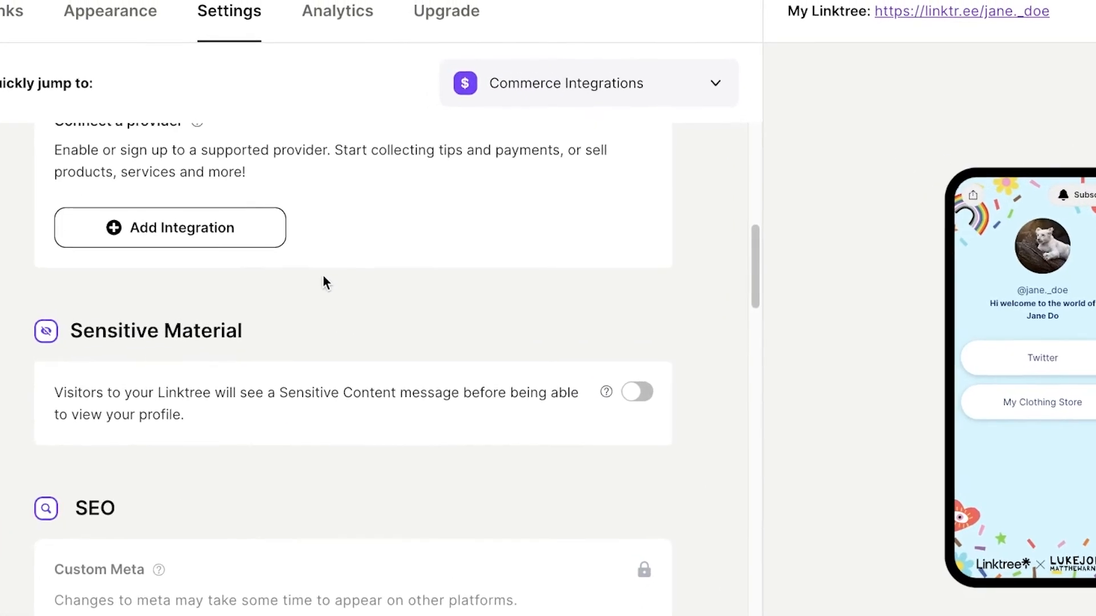
scroll(325, 278, "down", 2)
scroll(343, 270, "up", 9)
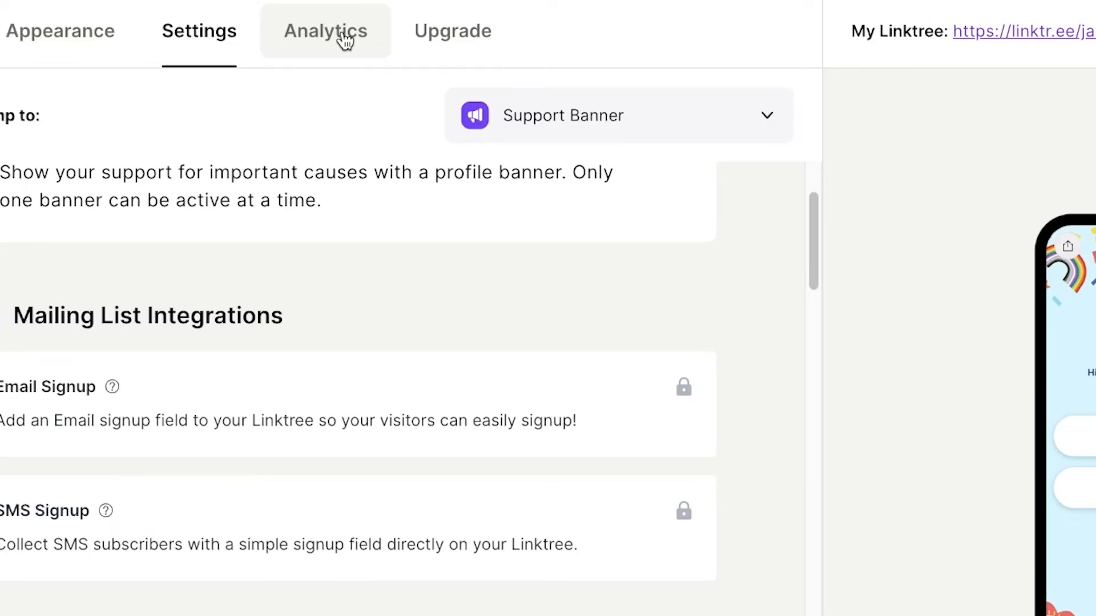
Review the analytics page's lifetime figures, activity, top performing links and subscribers sections
left_click(345, 40)
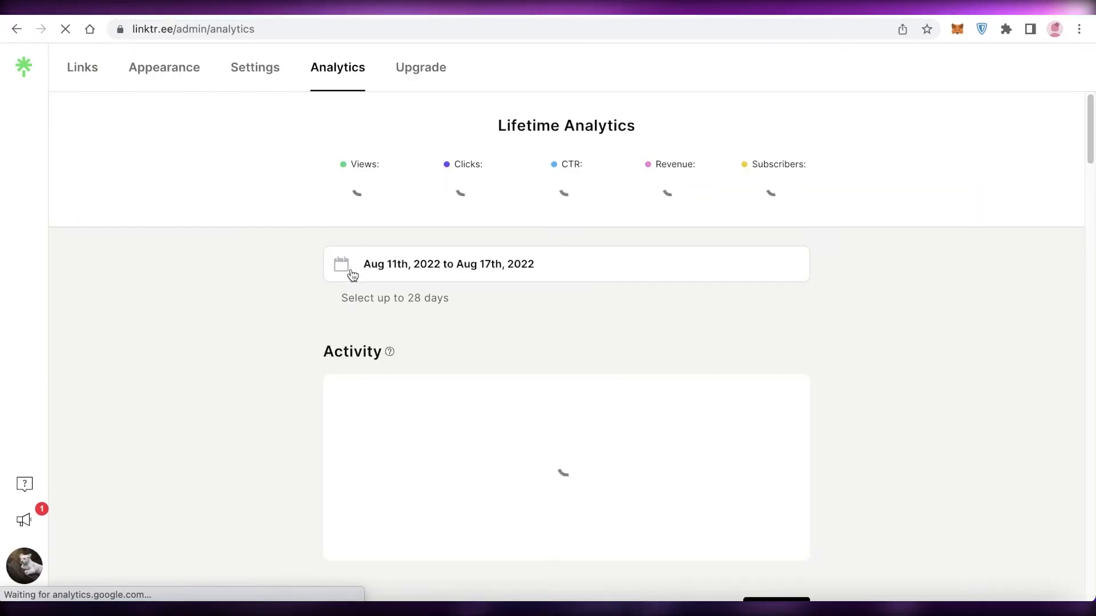
scroll(440, 181, "down", 5)
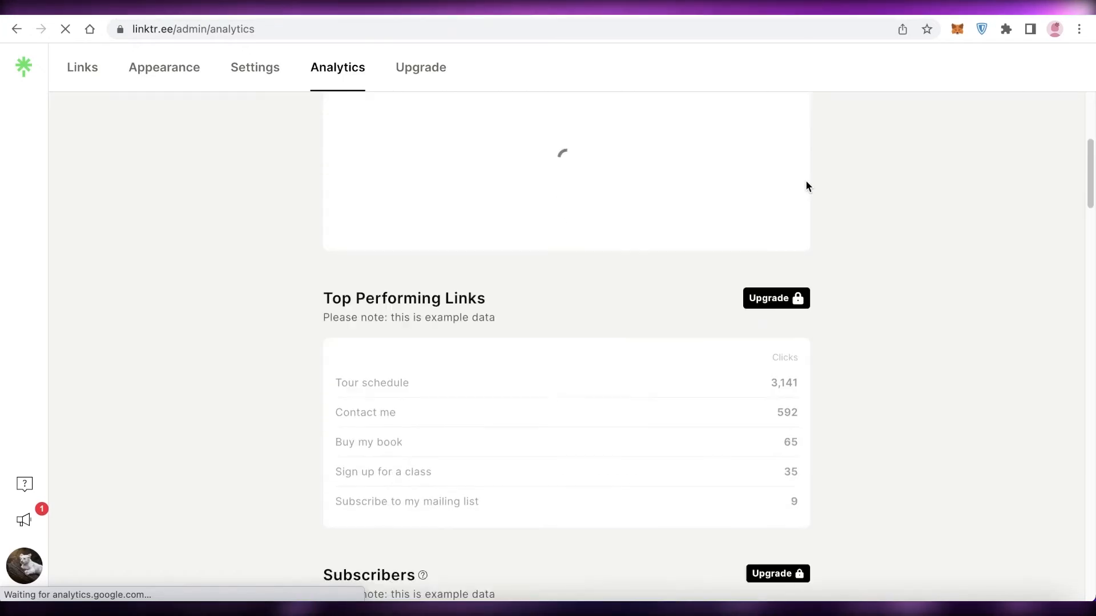
scroll(819, 185, "up", 5)
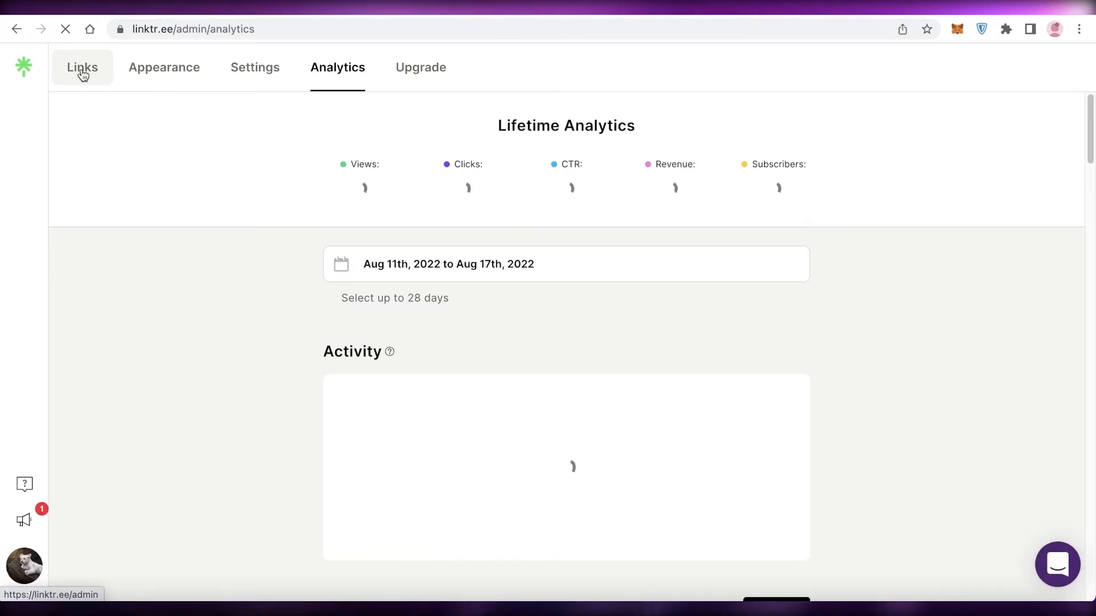
Copy the profile's link from the sharing options, and try the Twitter and My Clothing Store links on the public page
left_click(83, 70)
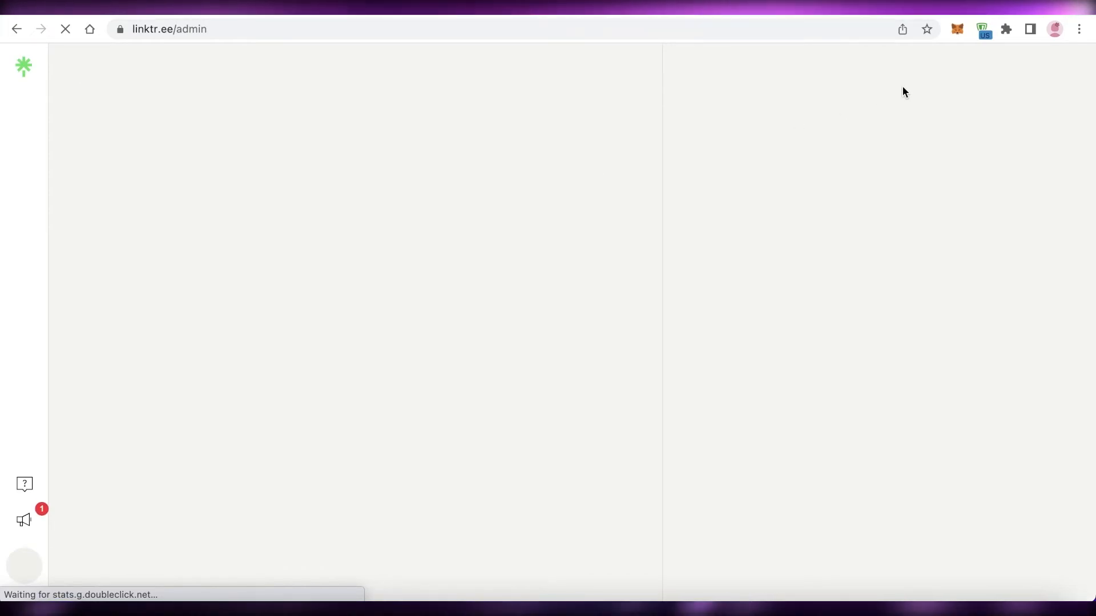
left_click(1028, 73)
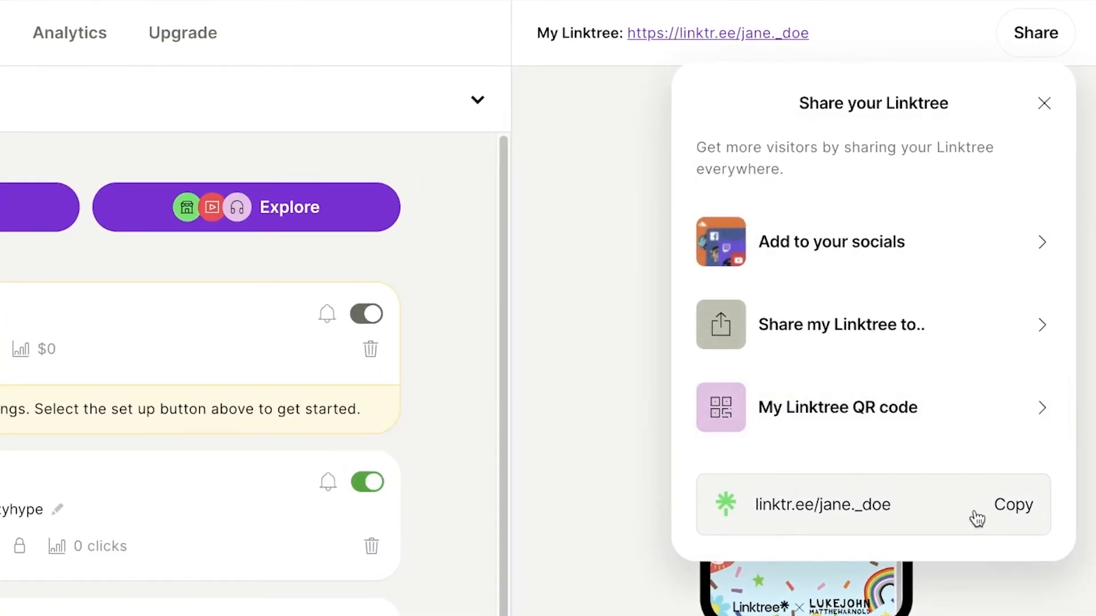
left_click(996, 506)
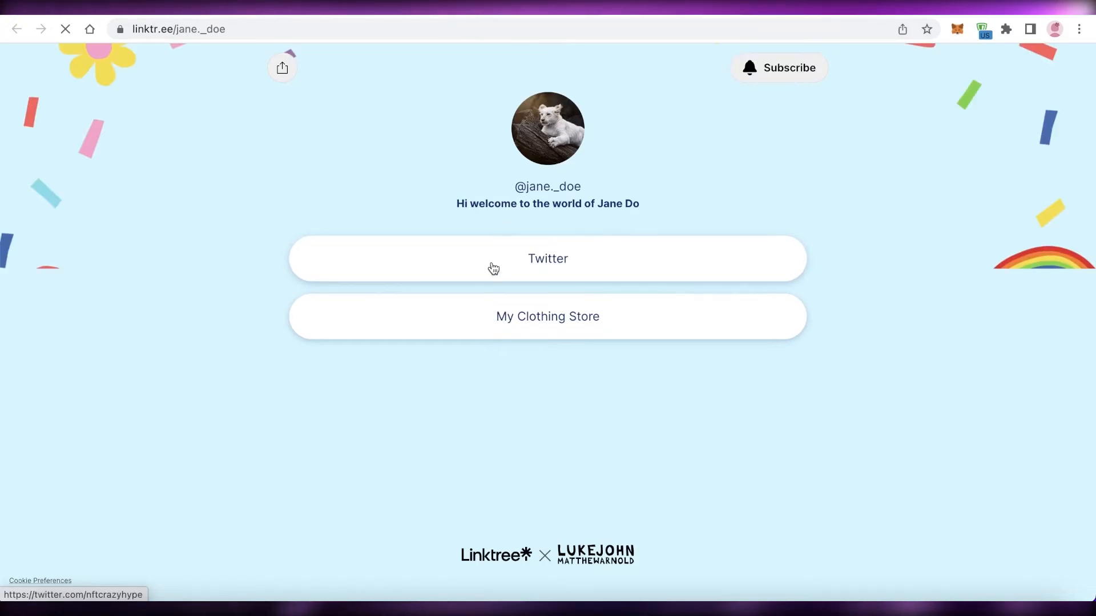
left_click(491, 269)
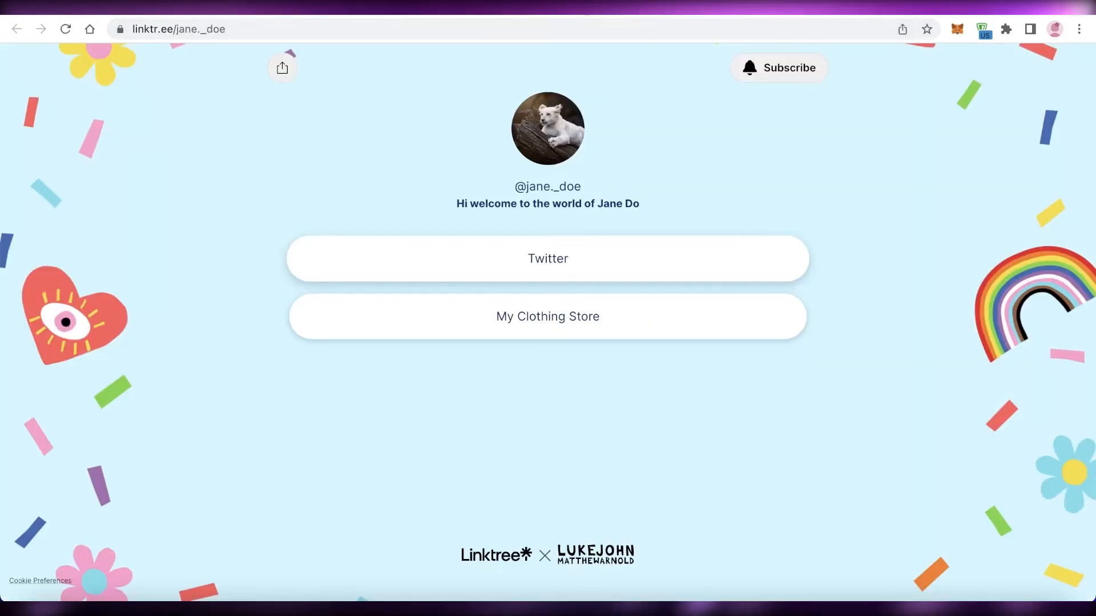
left_click(561, 329)
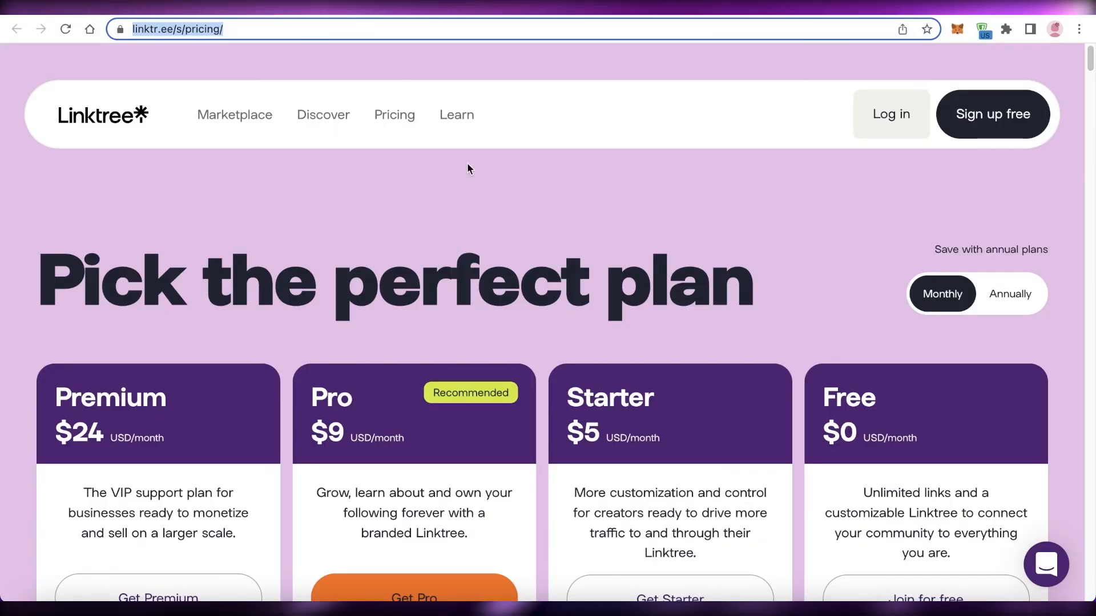
Review the Premium, Pro, Starter and Free plans on the Linktree pricing page and bring up the full feature comparison
left_click(467, 166)
scroll(467, 166, "down", 5)
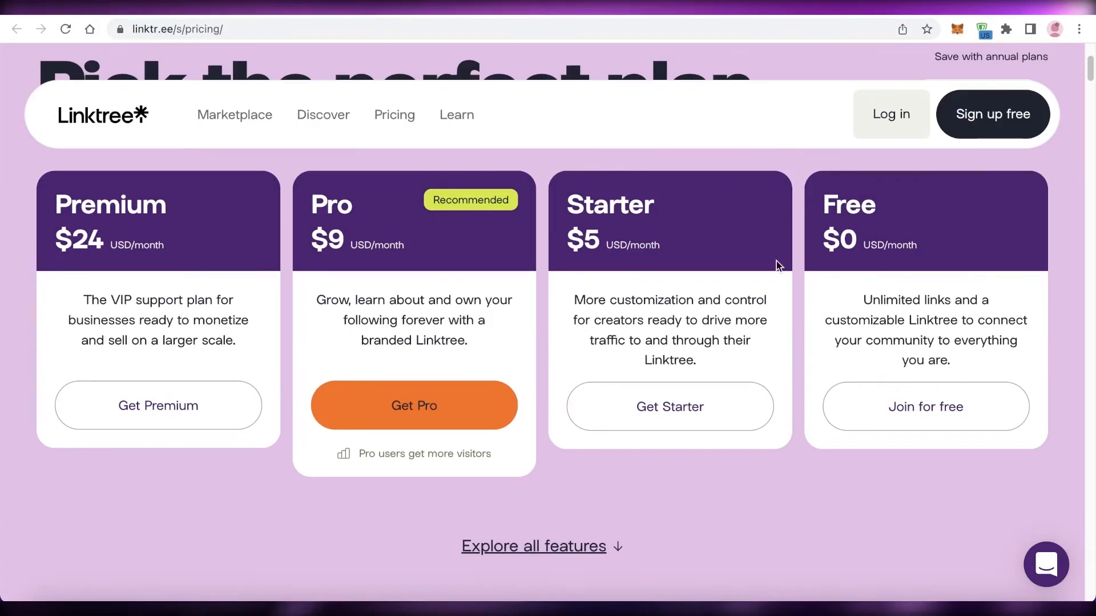
scroll(895, 231, "down", 6)
scroll(895, 231, "up", 7)
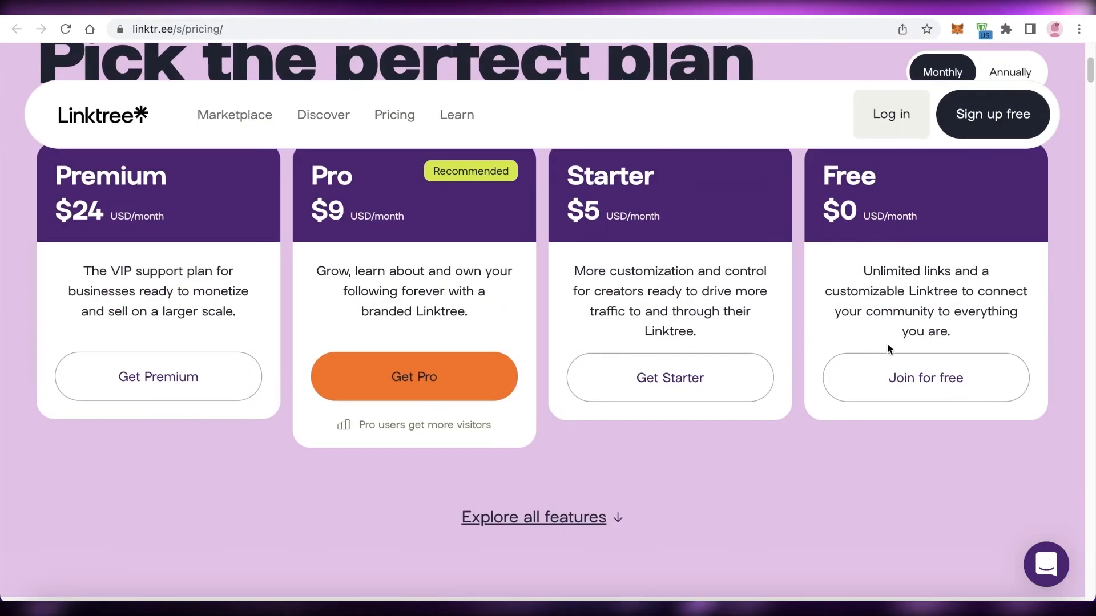
left_click(587, 522)
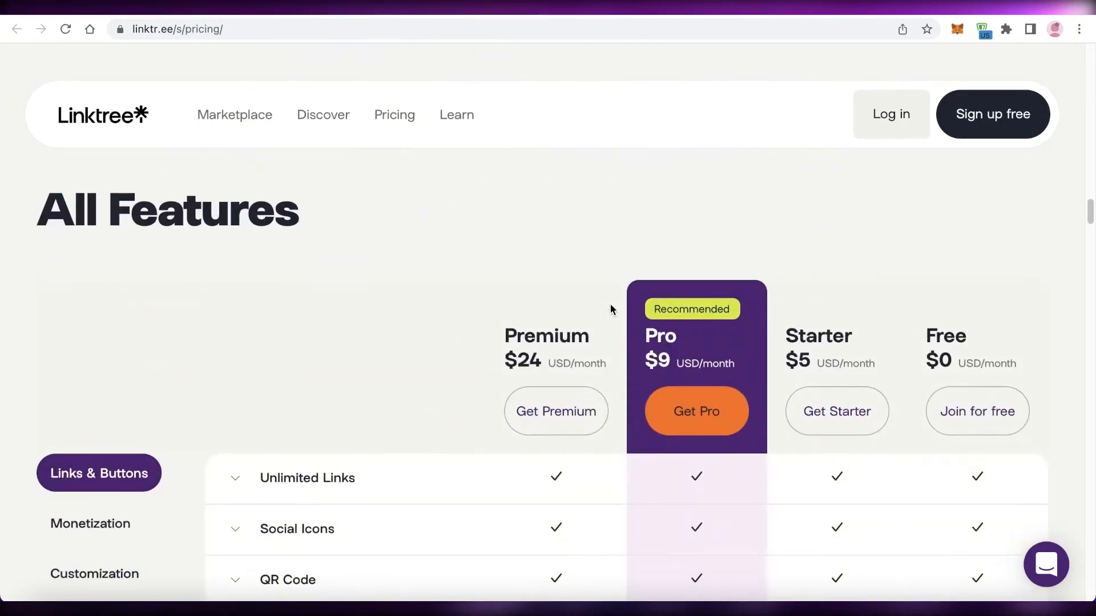
Compare which Links & Buttons features each Linktree plan includes in the All Features table
scroll(611, 304, "down", 4)
scroll(814, 306, "up", 1)
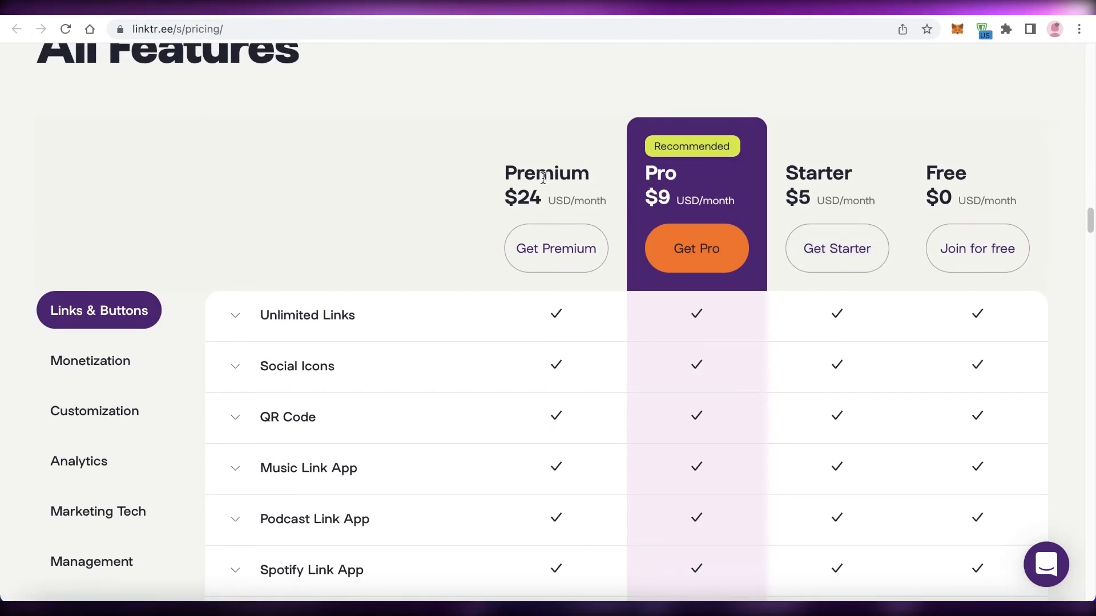
scroll(543, 176, "down", 1)
scroll(542, 182, "down", 10)
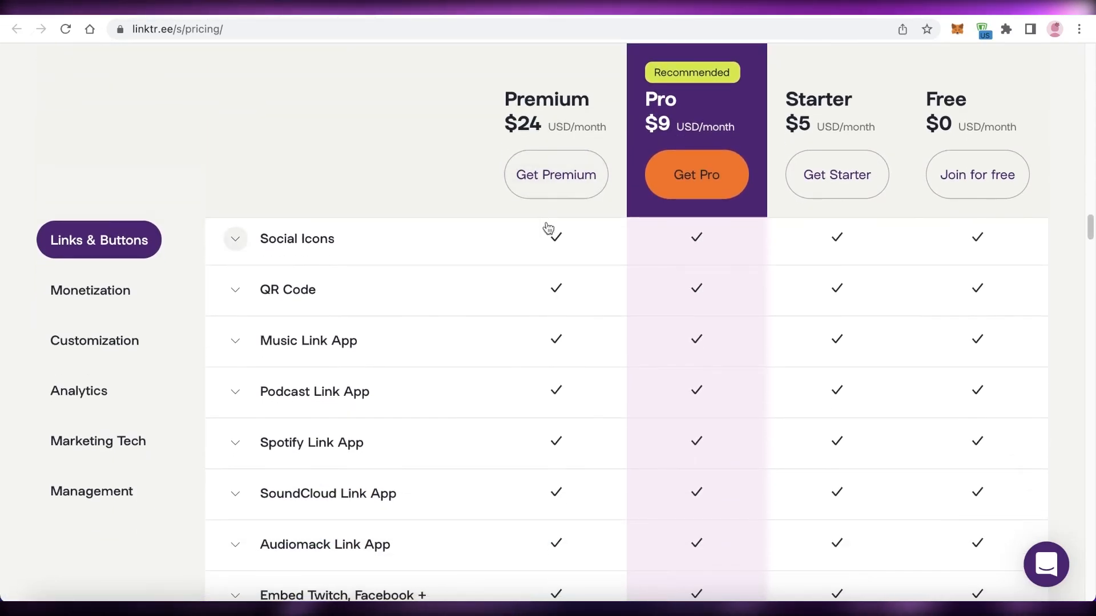
scroll(889, 337, "down", 14)
scroll(890, 337, "up", 14)
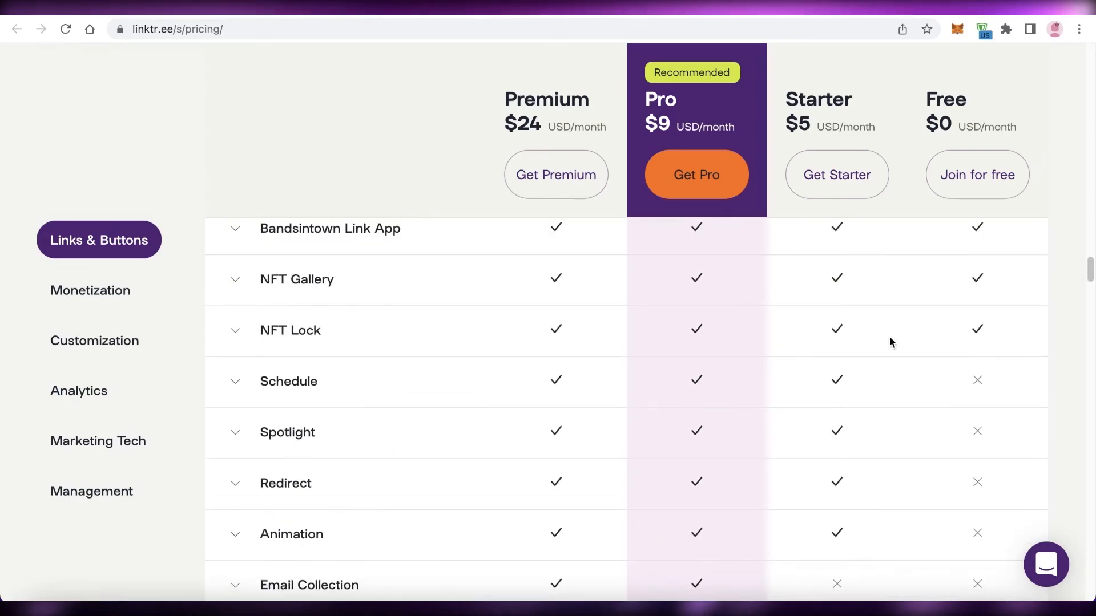
scroll(892, 339, "down", 5)
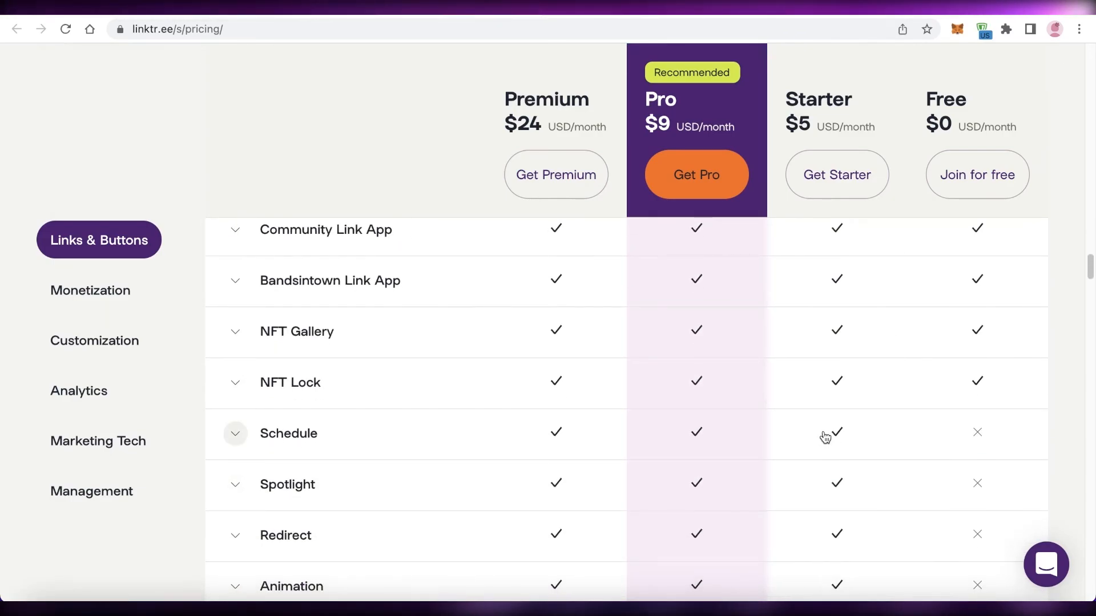
scroll(827, 439, "down", 1)
scroll(845, 411, "down", 1)
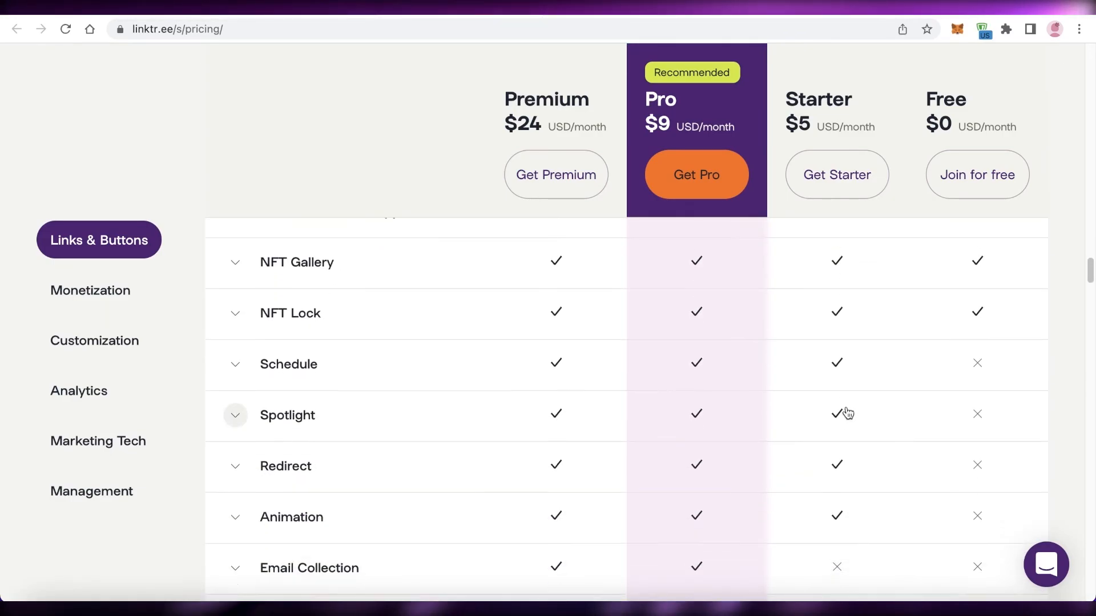
scroll(874, 440, "down", 3)
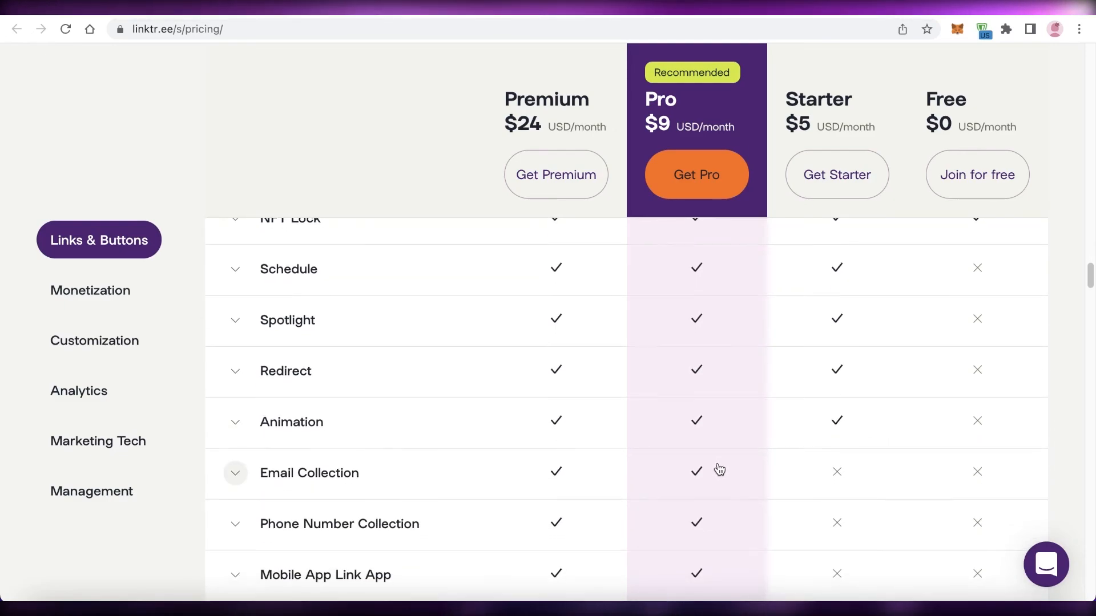
scroll(718, 471, "down", 4)
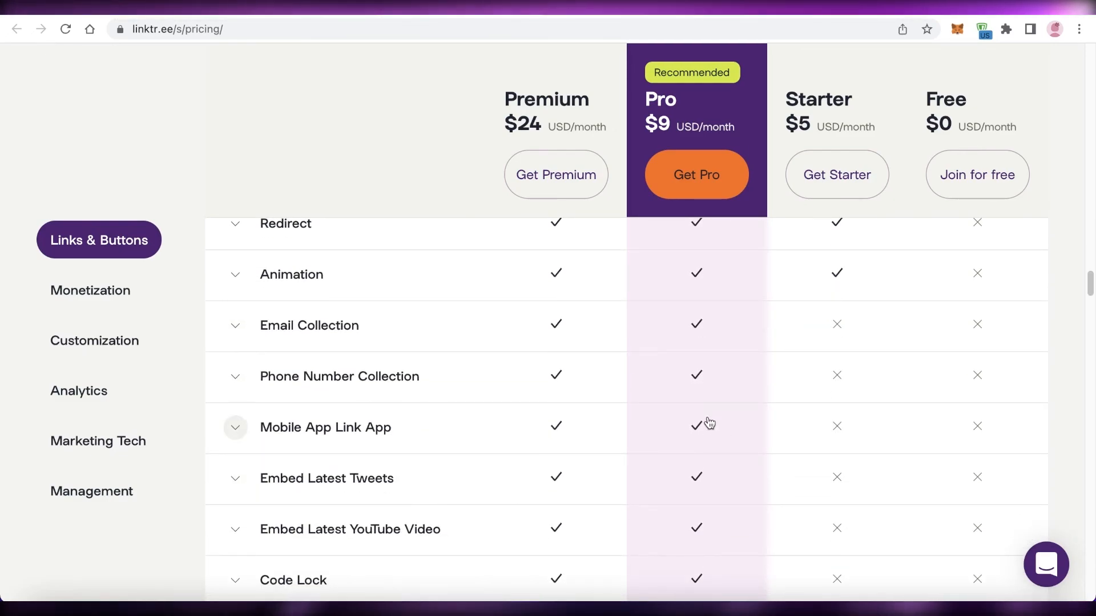
scroll(707, 430, "down", 1)
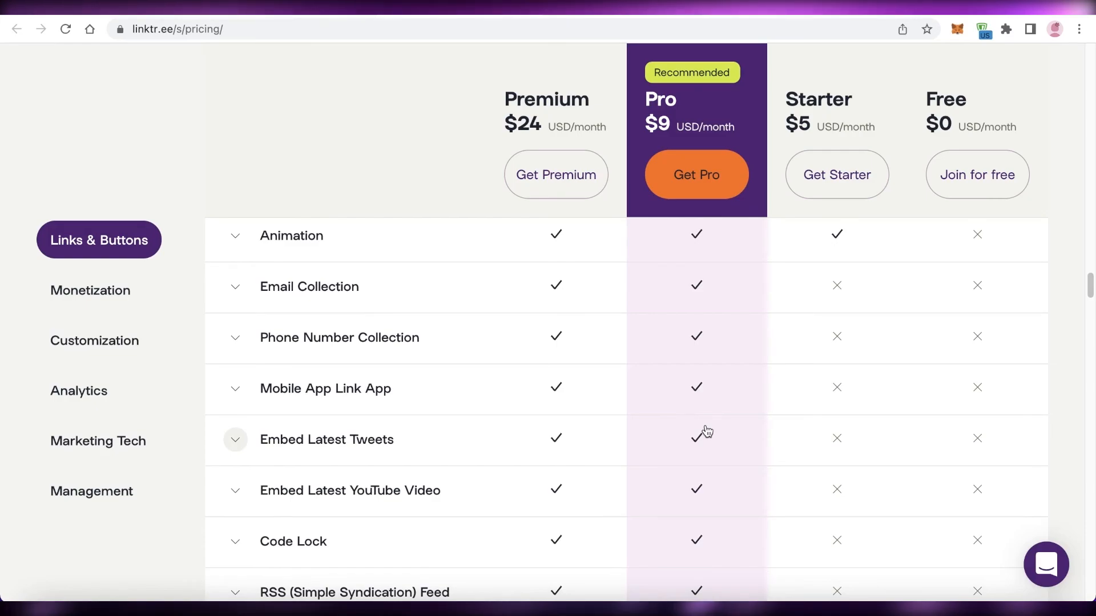
scroll(706, 432, "down", 3)
scroll(709, 430, "down", 1)
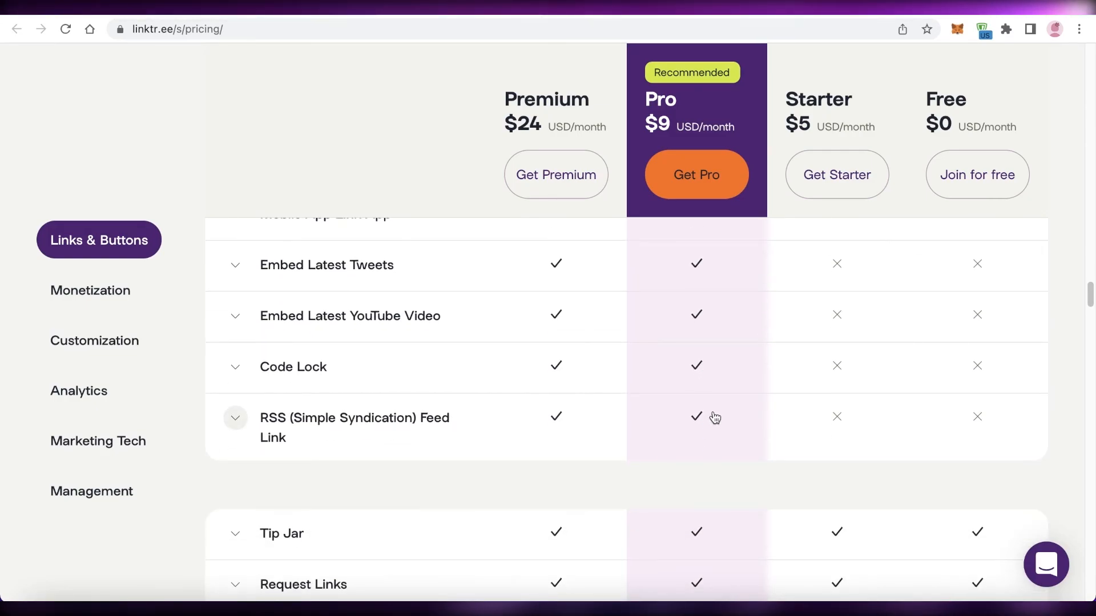
Compare the plans' monetization, customization, analytics, marketing tech and management features
scroll(713, 422, "down", 6)
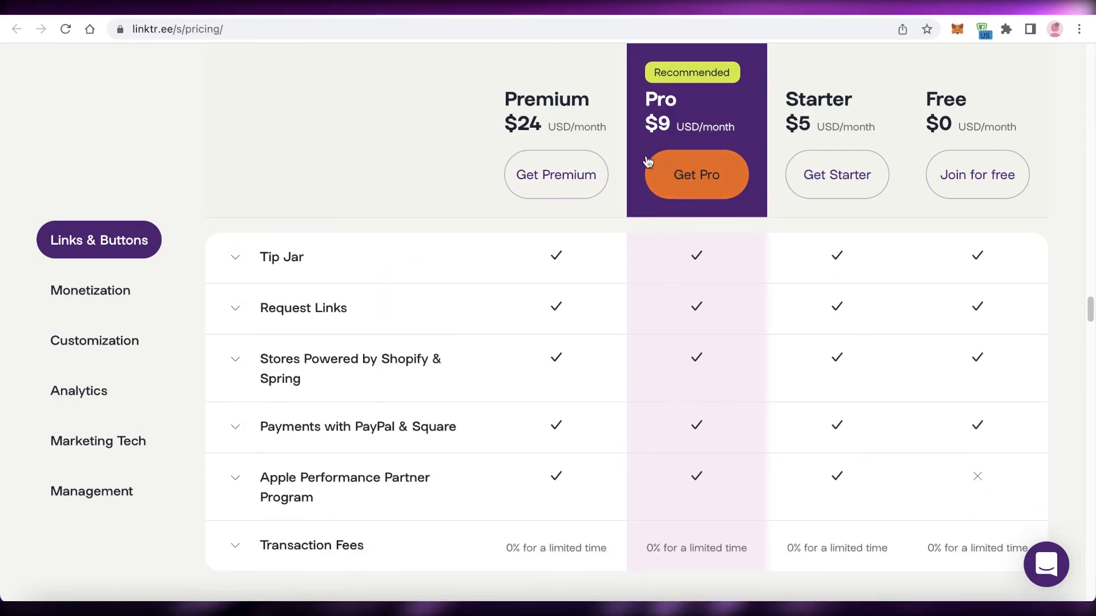
scroll(576, 166, "down", 13)
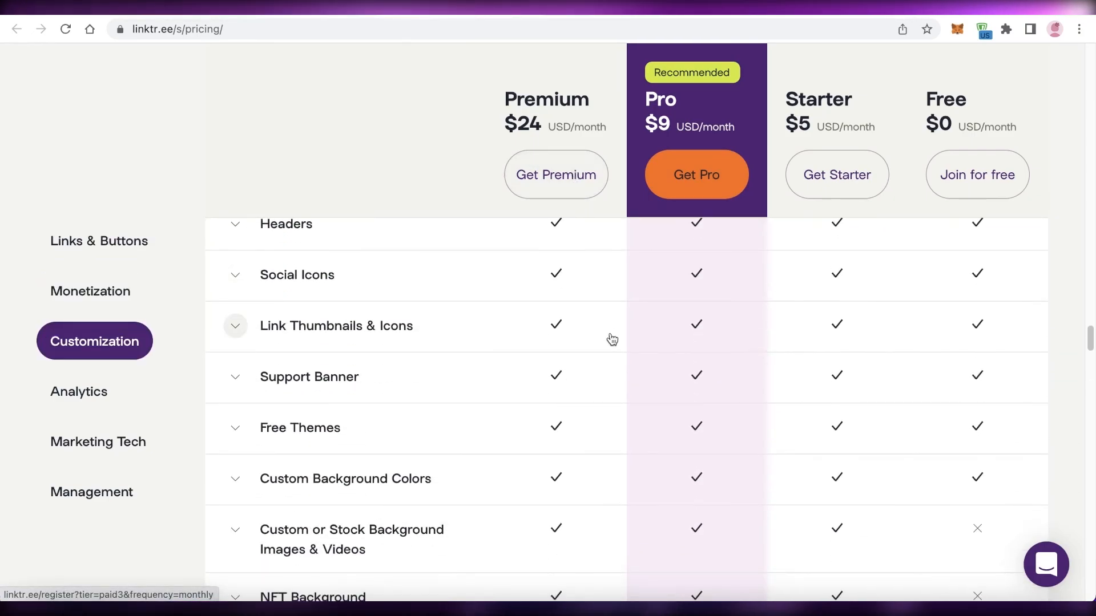
scroll(619, 343, "down", 20)
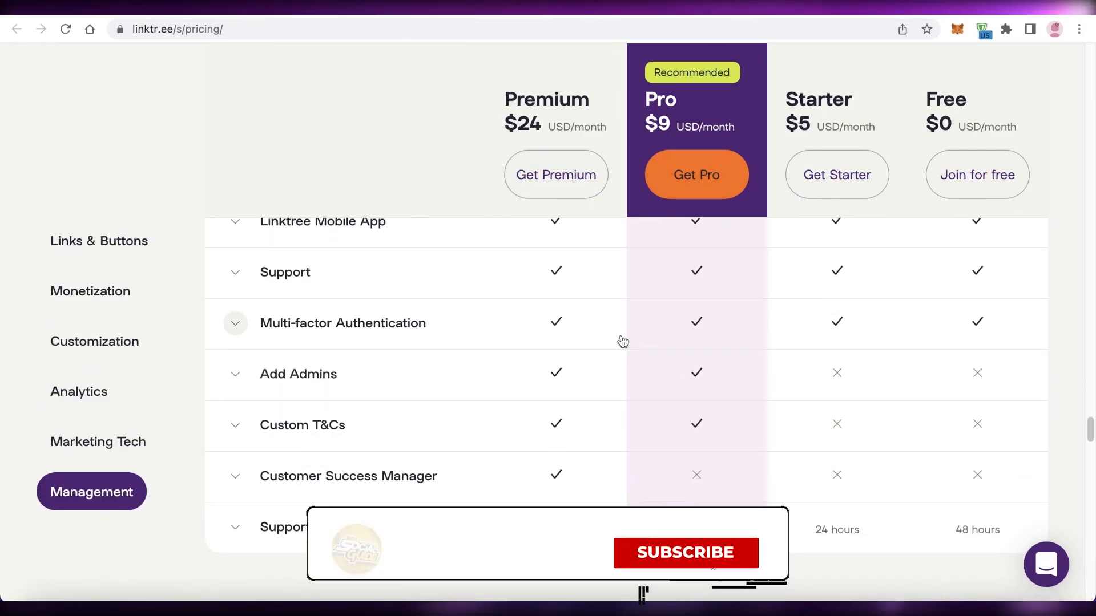
scroll(593, 382, "down", 5)
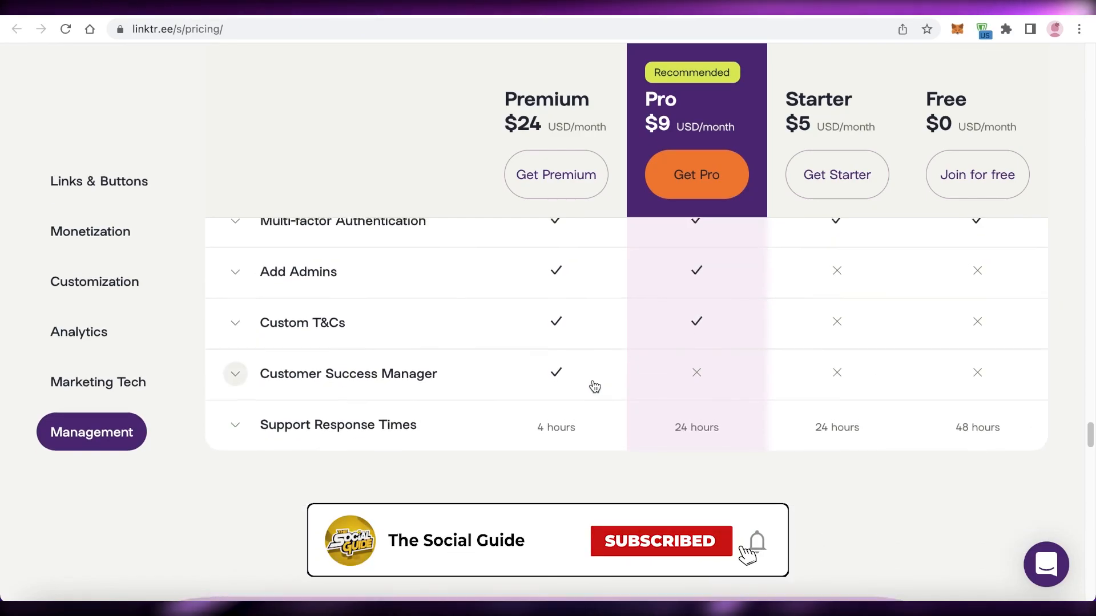
scroll(593, 385, "up", 20)
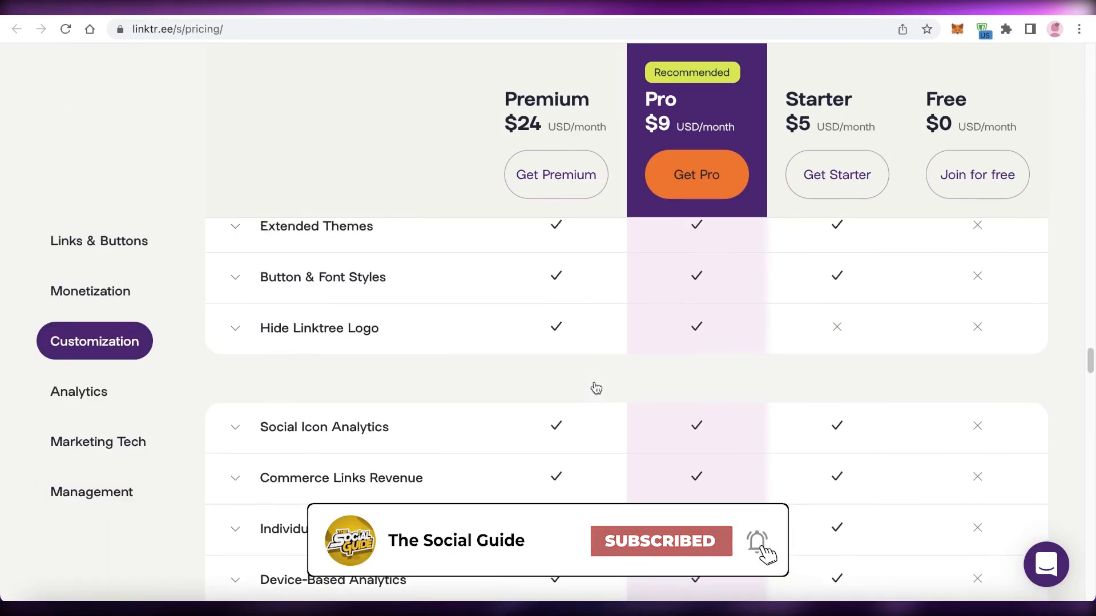
scroll(597, 390, "up", 15)
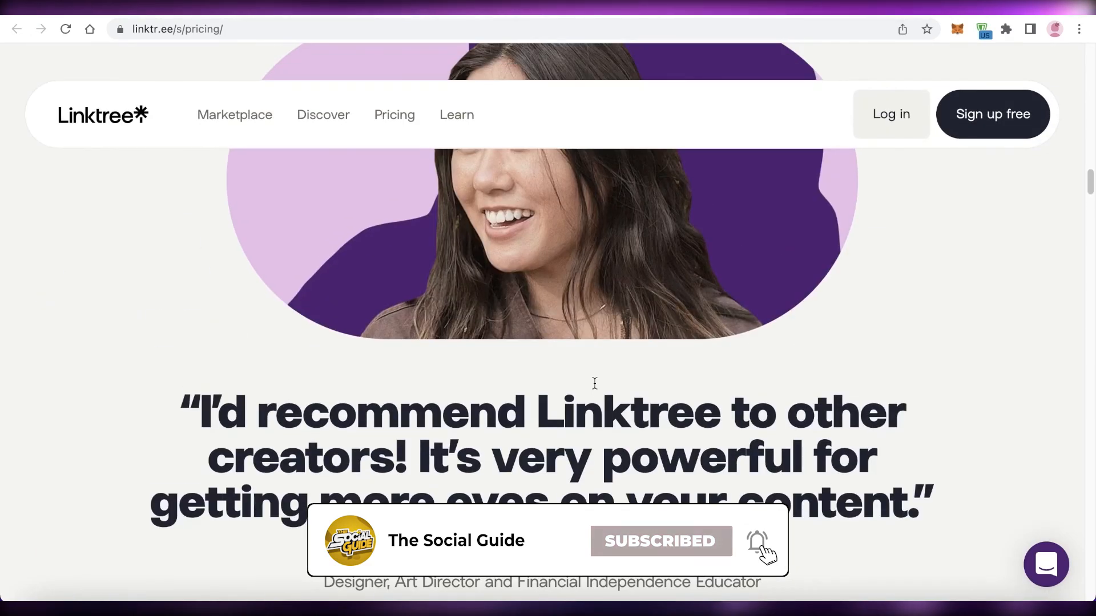